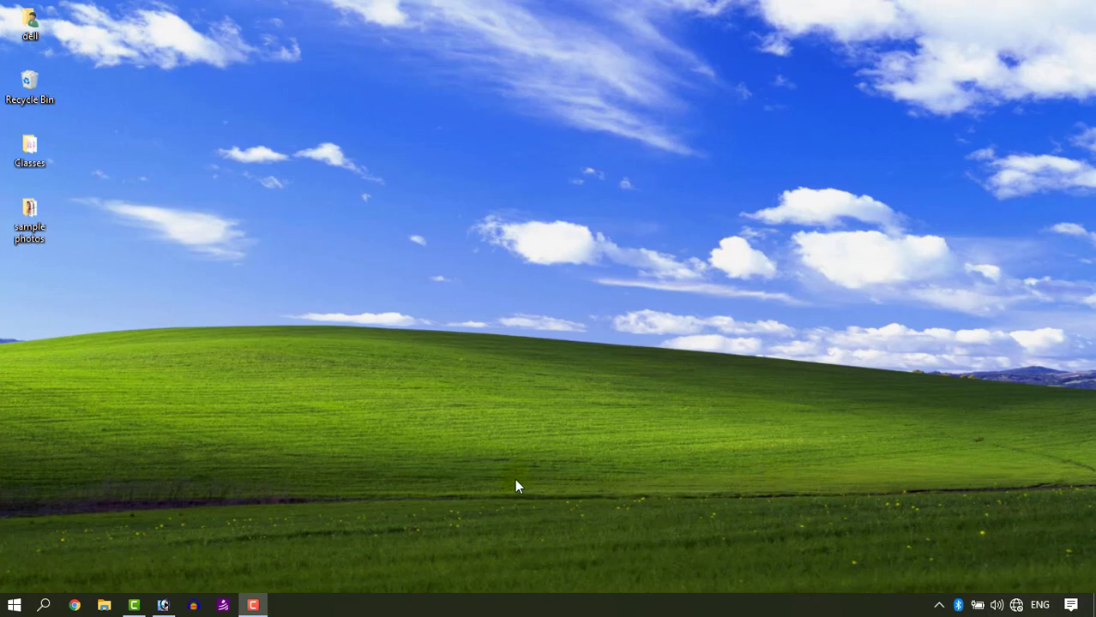
Step: Bring Photoshop back and enlarge the G.jpg portrait photo window
click(164, 606)
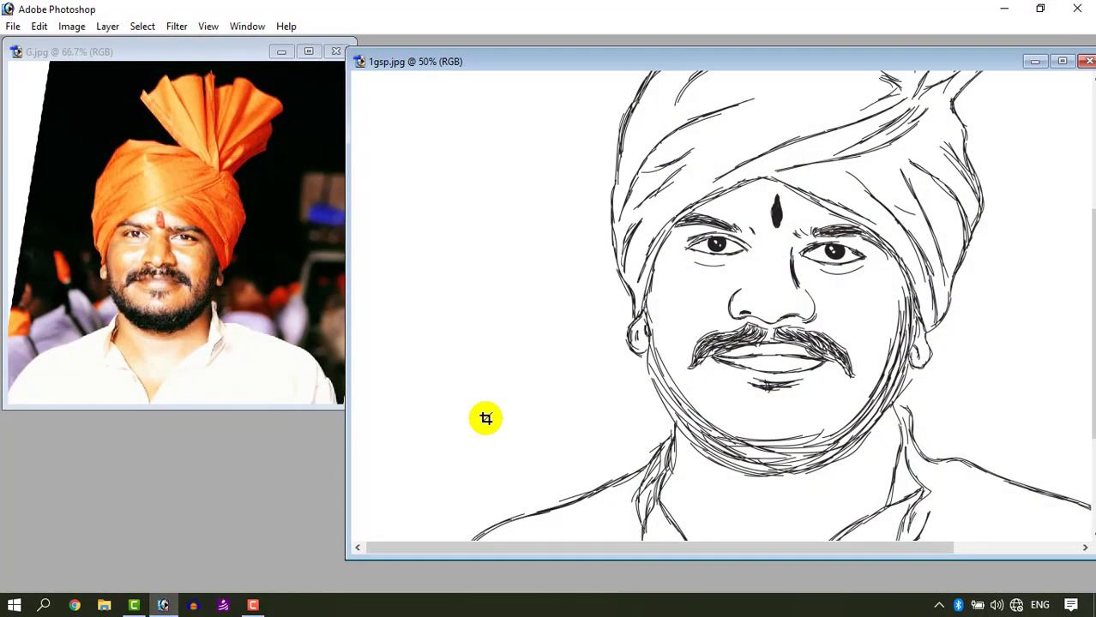
click(227, 246)
drag(352, 403, 501, 501)
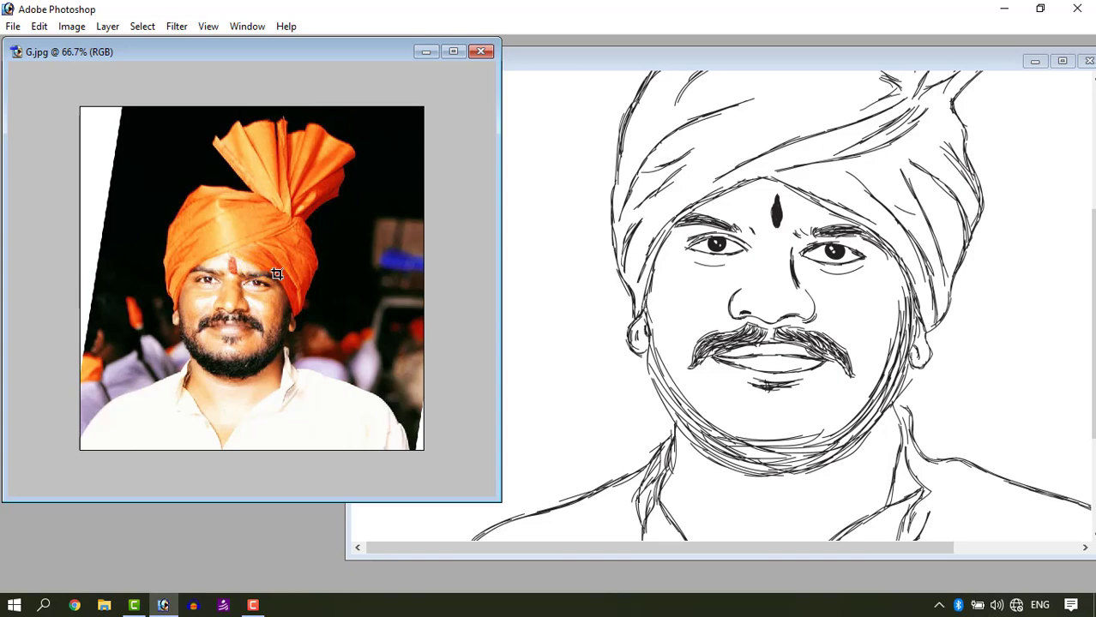
Step: Zoom out and pan the 1gsp.jpg sketch to study the face, then launch mspaint
click(611, 147)
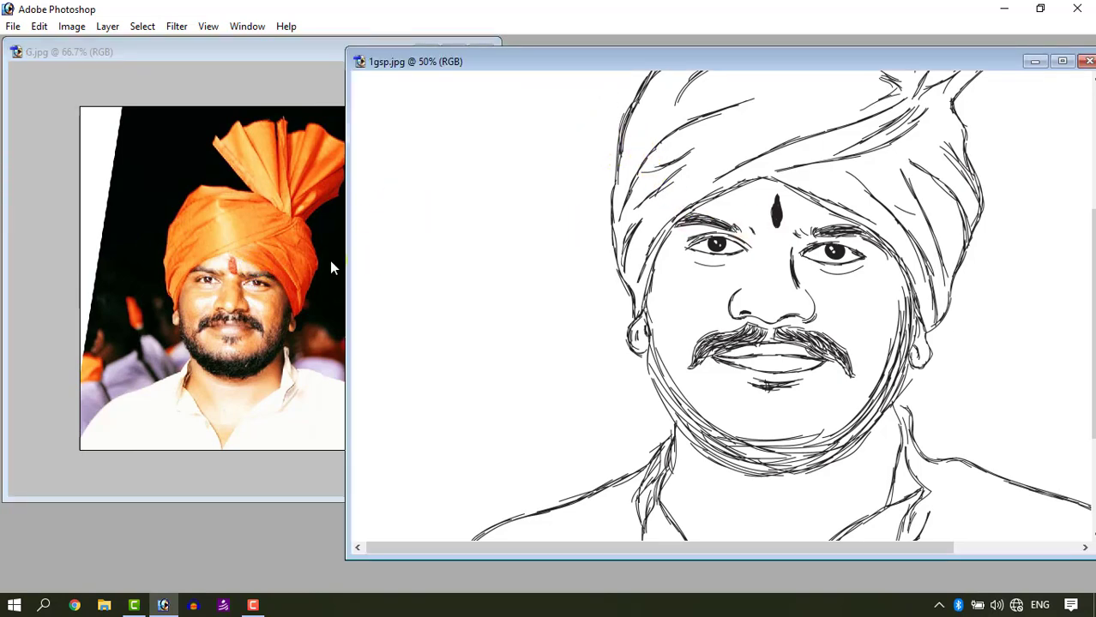
key(ctrl+minus)
key(ctrl+minus)
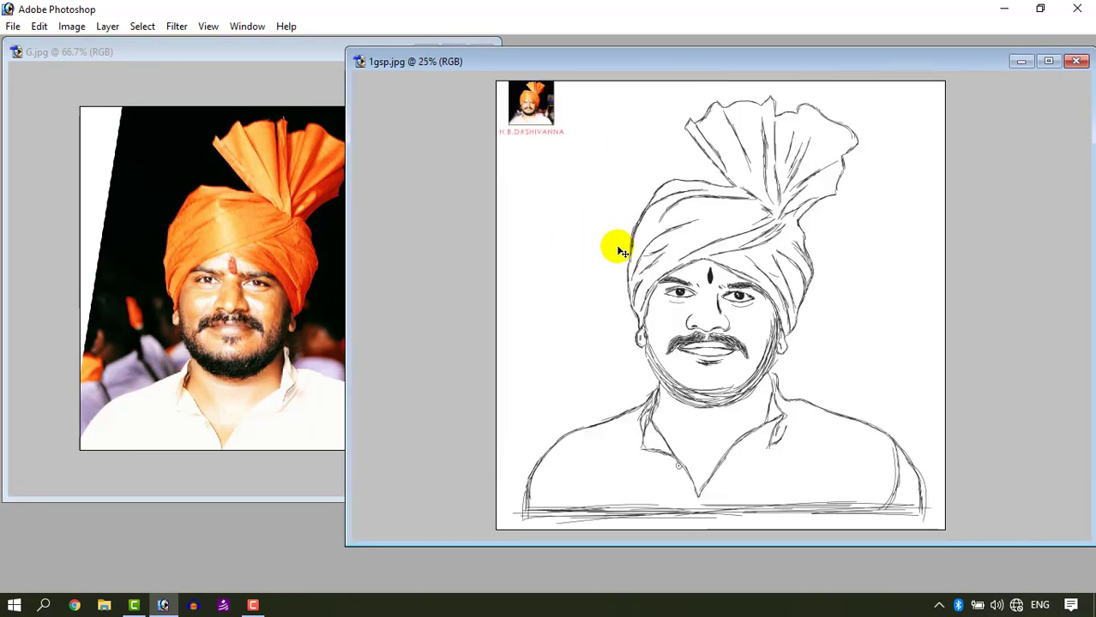
scroll(621, 252, up, 2)
scroll(619, 248, up, 1)
scroll(617, 247, down, 1)
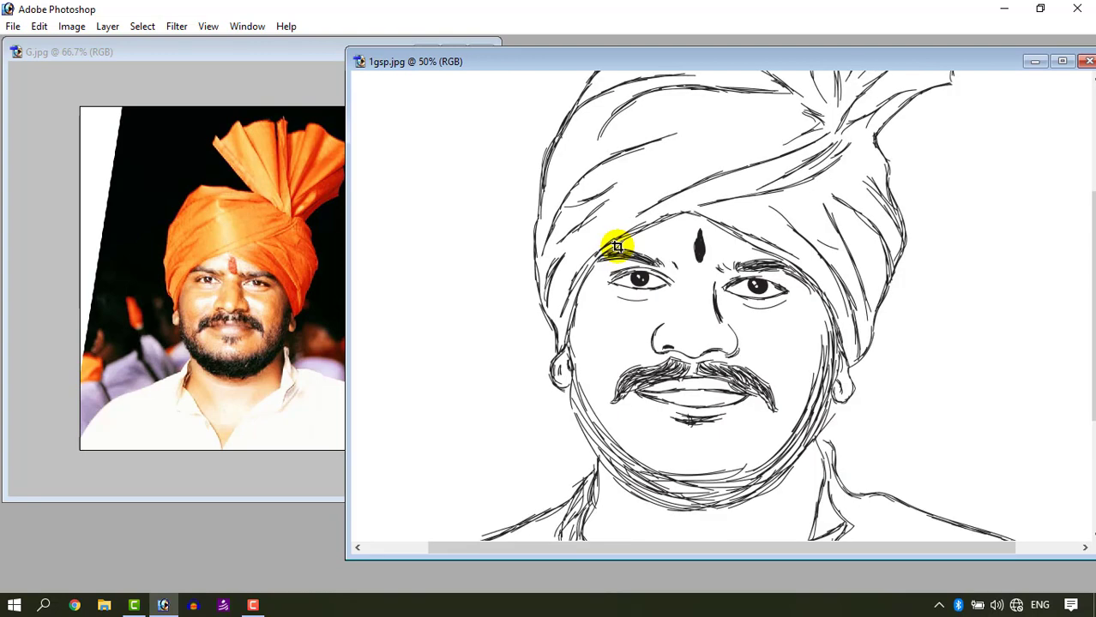
mouse_move(616, 247)
mouse_down()
mouse_move(751, 317)
mouse_move(787, 273)
mouse_up()
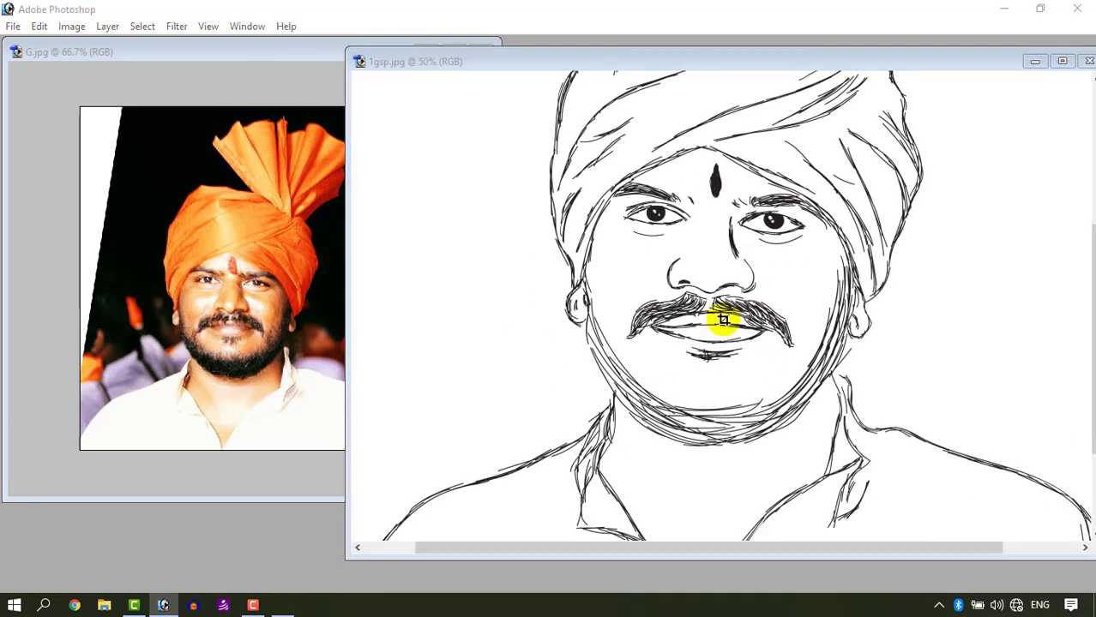
key(super+r)
key(Return)
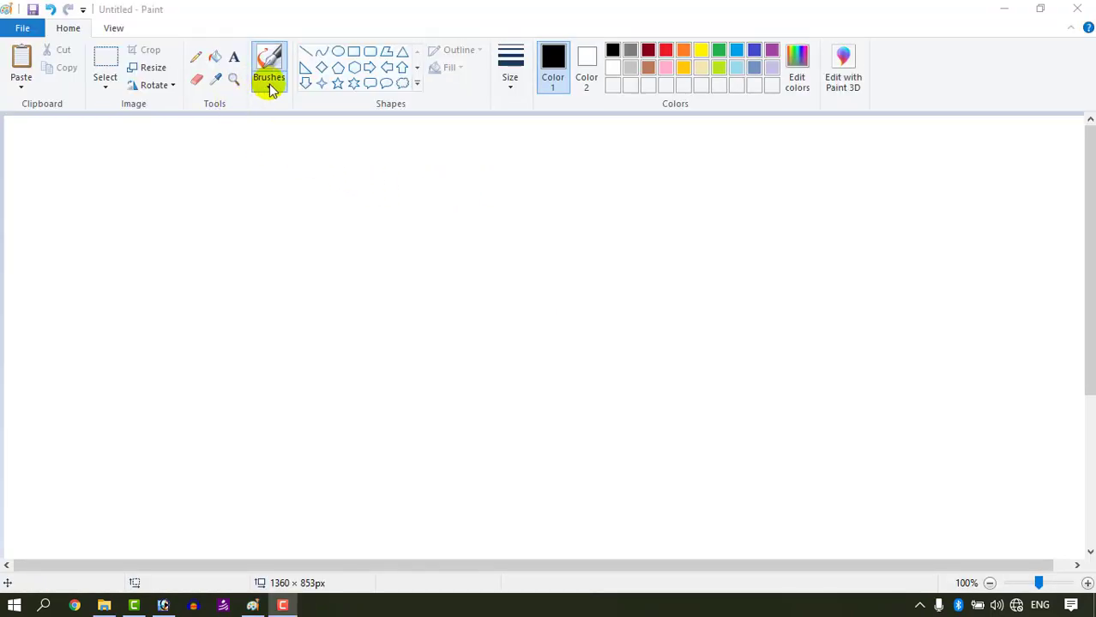
Step: With the calligraphy brush, handwrite the word 'Adobe' on the Paint canvas
click(268, 82)
click(298, 114)
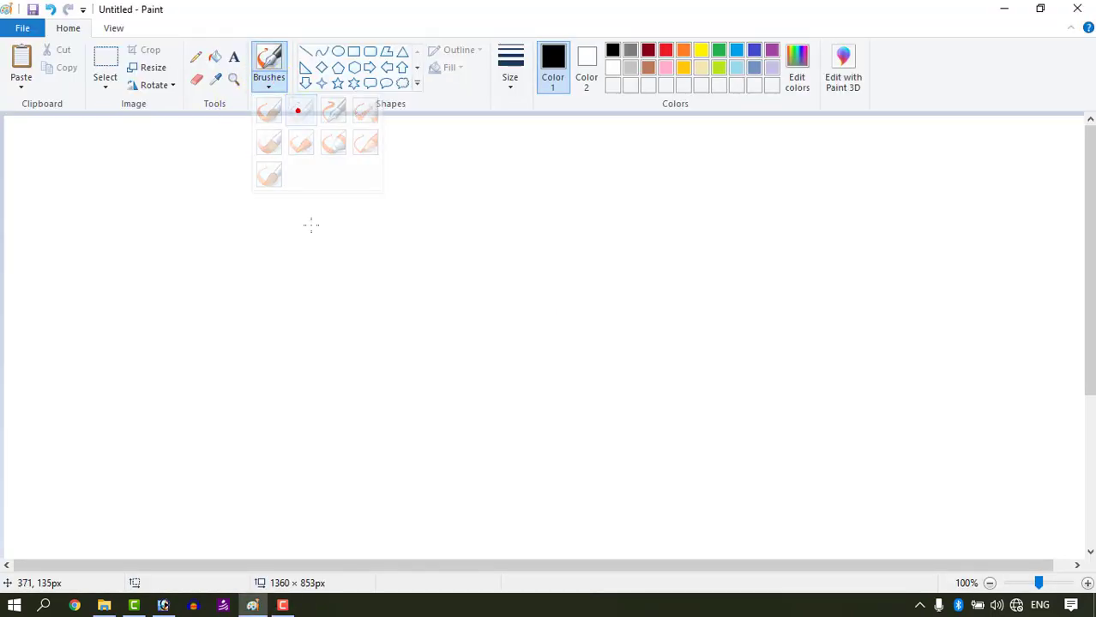
mouse_move(318, 210)
mouse_down()
mouse_move(286, 298)
mouse_move(341, 300)
mouse_up()
mouse_move(296, 260)
mouse_down()
mouse_move(410, 215)
mouse_move(412, 283)
mouse_up()
drag(429, 236, 434, 257)
mouse_move(457, 210)
mouse_down()
mouse_move(454, 276)
mouse_move(481, 272)
mouse_up()
drag(496, 258, 539, 250)
drag(336, 367, 324, 450)
drag(288, 408, 356, 349)
Step: Handwrite 'Illustrator' below 'Adobe' and underline it with a long stroke
drag(288, 461, 362, 445)
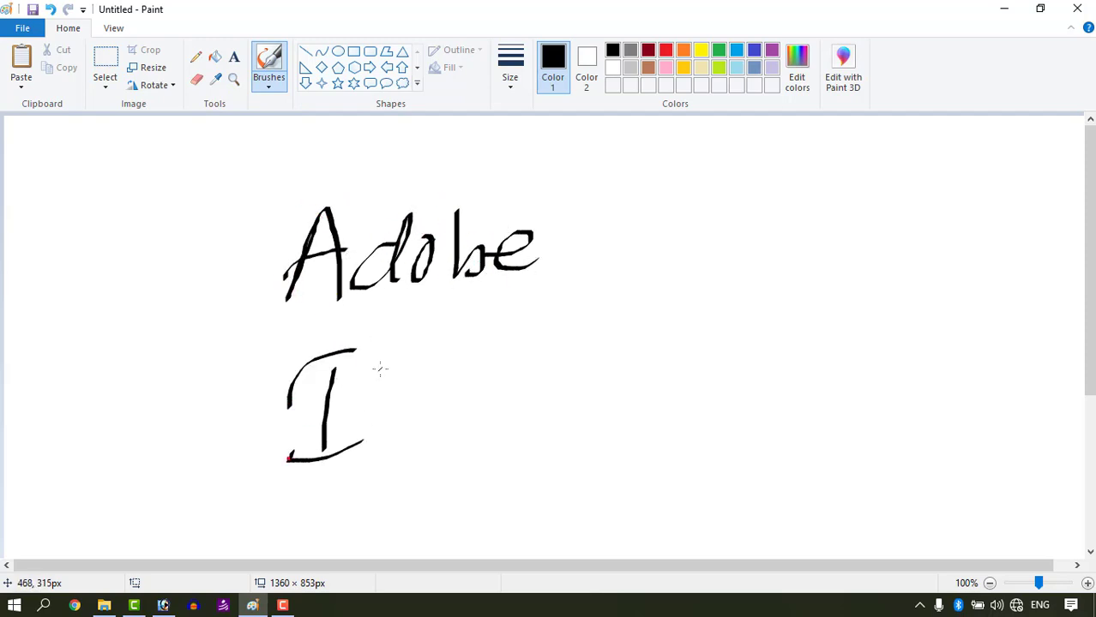
drag(381, 368, 375, 456)
drag(401, 368, 397, 454)
drag(417, 390, 442, 383)
drag(493, 347, 484, 439)
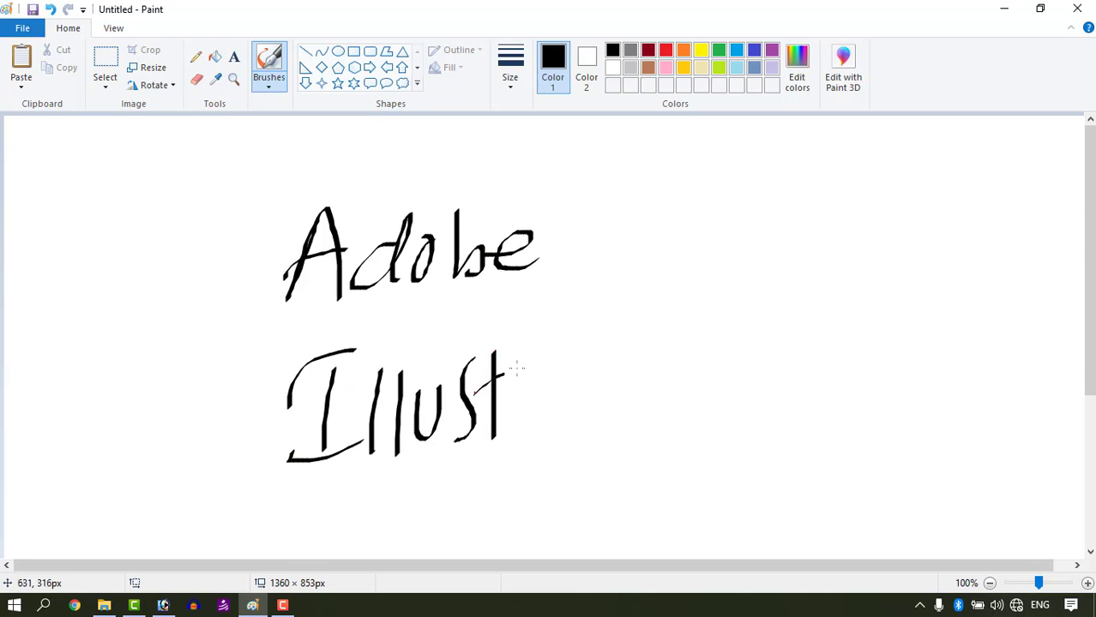
mouse_move(474, 396)
mouse_down()
mouse_move(557, 354)
mouse_move(532, 416)
mouse_up()
drag(600, 360, 610, 395)
drag(623, 314, 626, 412)
drag(601, 362, 638, 353)
mouse_move(667, 343)
mouse_down()
mouse_move(696, 394)
mouse_move(746, 323)
mouse_up()
drag(629, 454, 927, 351)
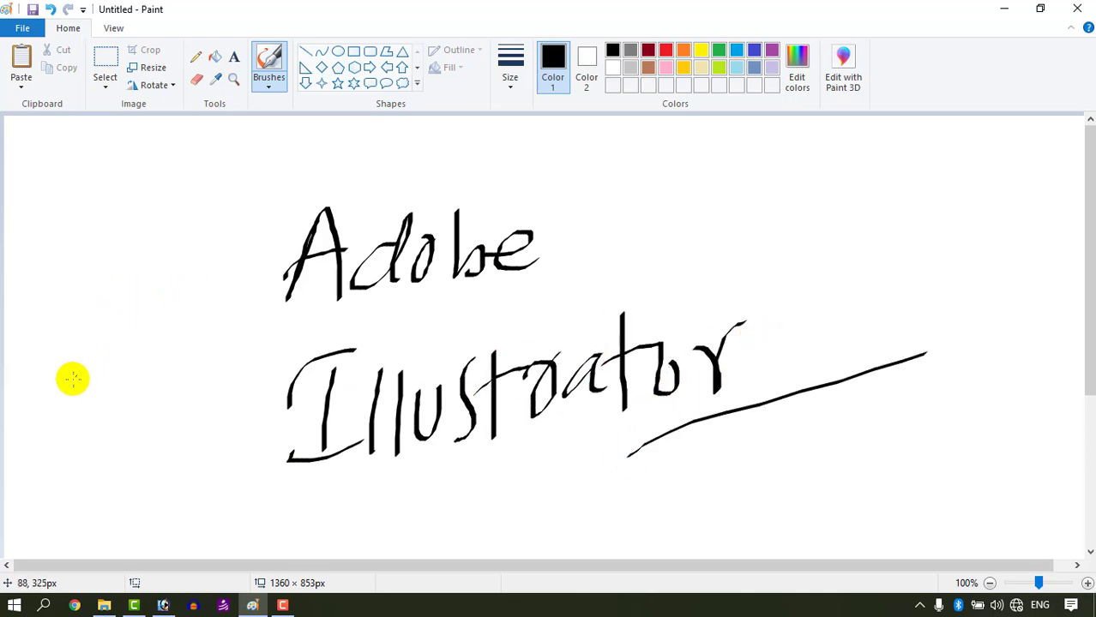
Step: Draw an 'AI' at the canvas's left and enclose it in a box
drag(72, 385, 128, 375)
drag(147, 300, 192, 284)
drag(132, 384, 195, 363)
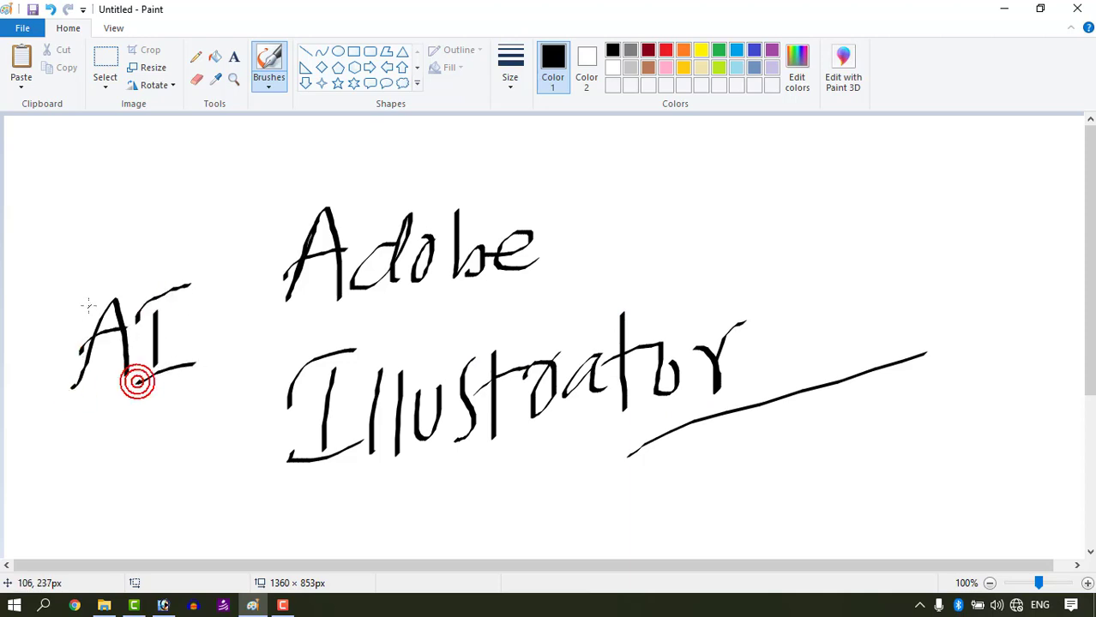
mouse_move(85, 278)
mouse_down()
mouse_move(53, 412)
mouse_move(43, 412)
mouse_up()
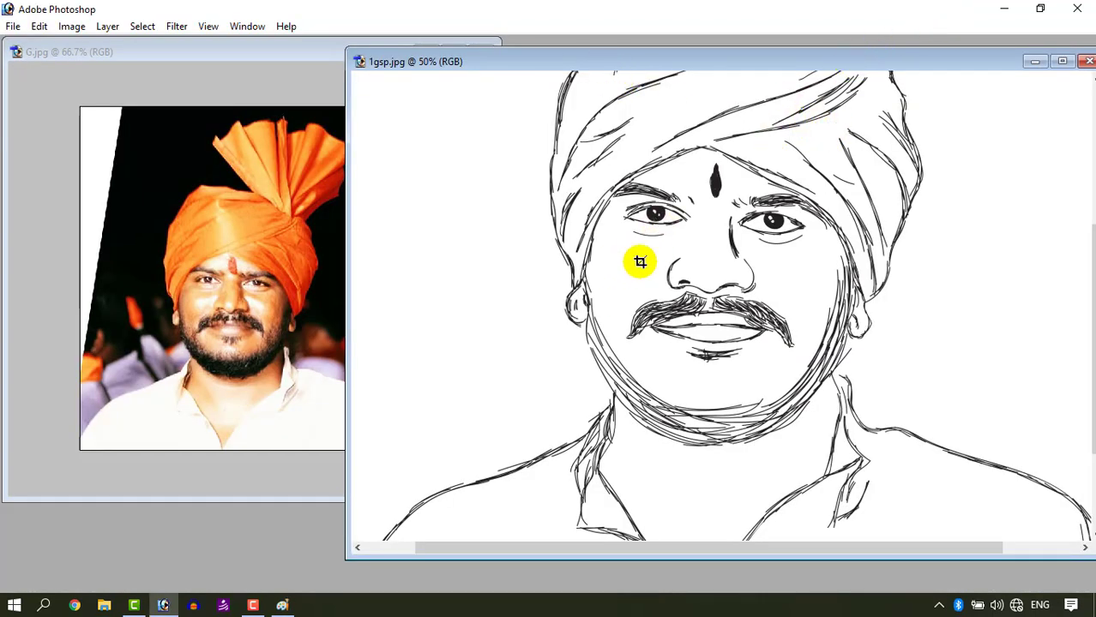
Step: Close 1gsp.jpg without saving its changes, then close G.jpg
drag(713, 222, 650, 305)
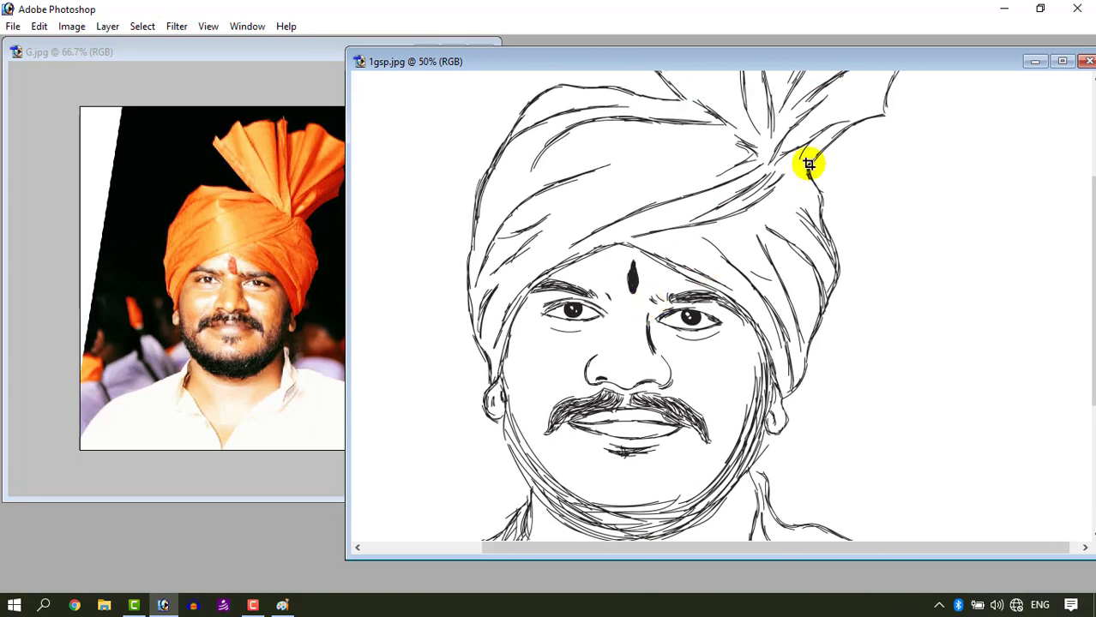
double_click(869, 61)
click(793, 117)
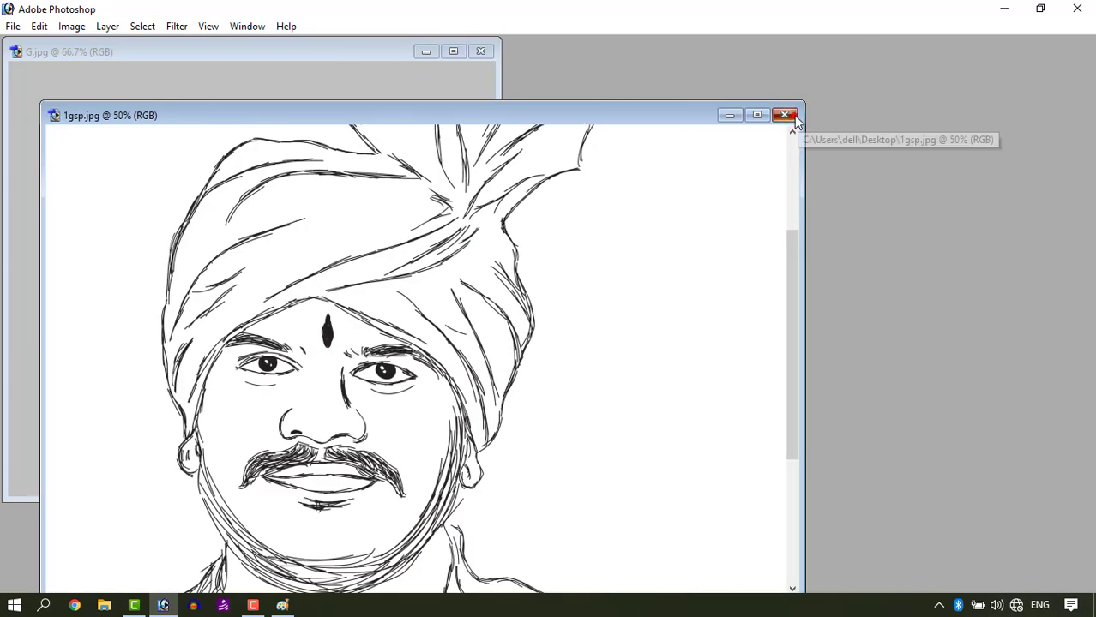
click(550, 237)
click(481, 52)
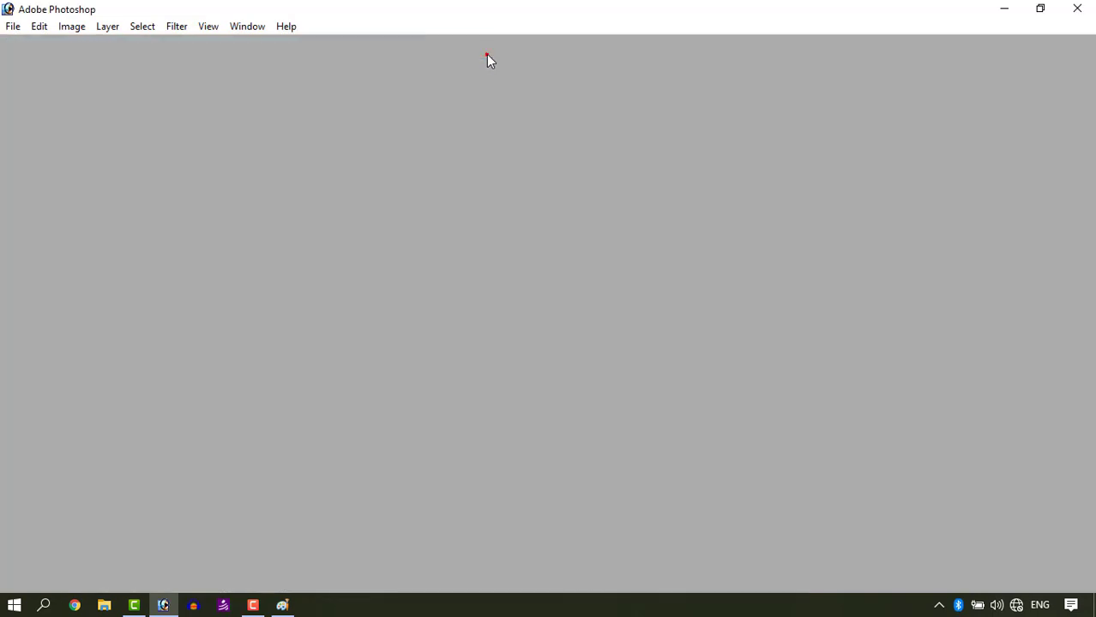
Step: Open rajini.jpg from the sample photos folder in Photoshop via the taskbar button
click(105, 606)
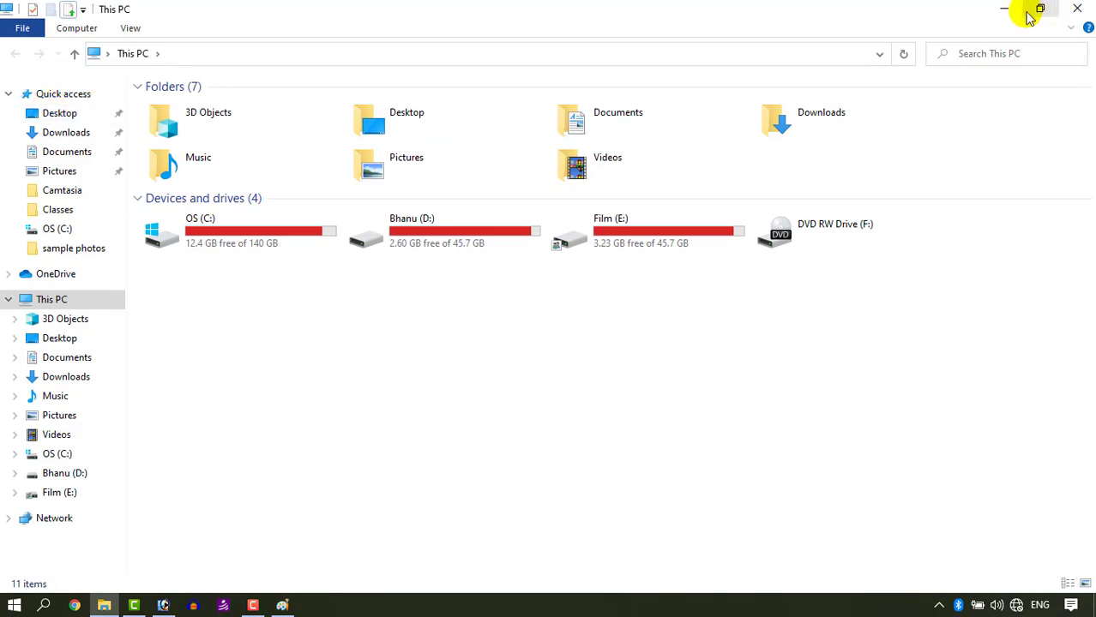
click(1004, 7)
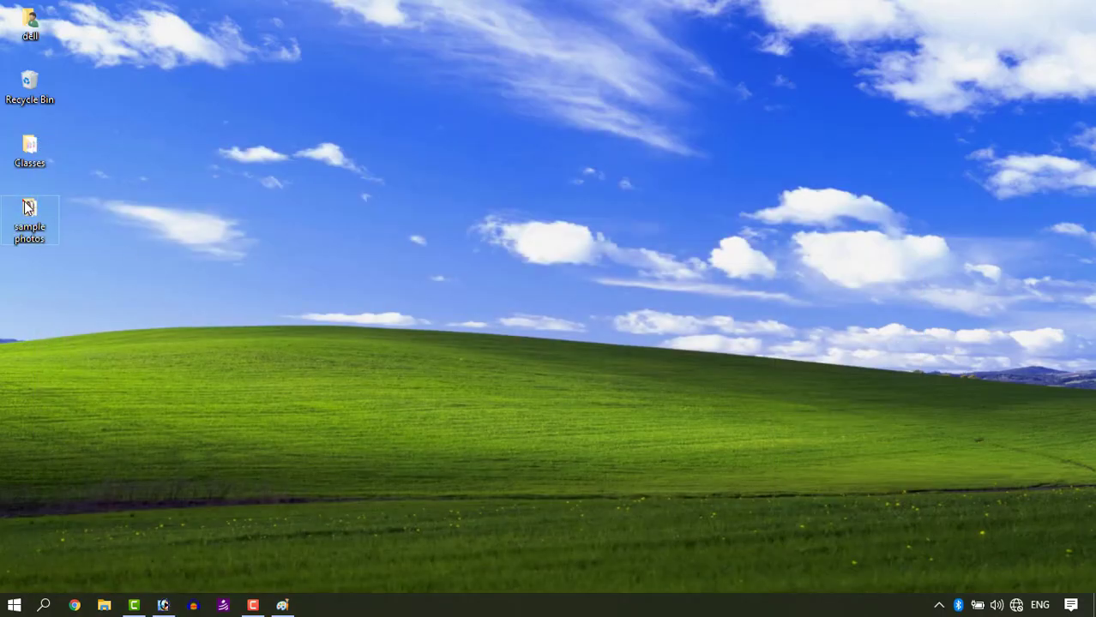
double_click(29, 213)
mouse_move(481, 104)
mouse_down()
mouse_move(161, 613)
mouse_move(267, 246)
mouse_up()
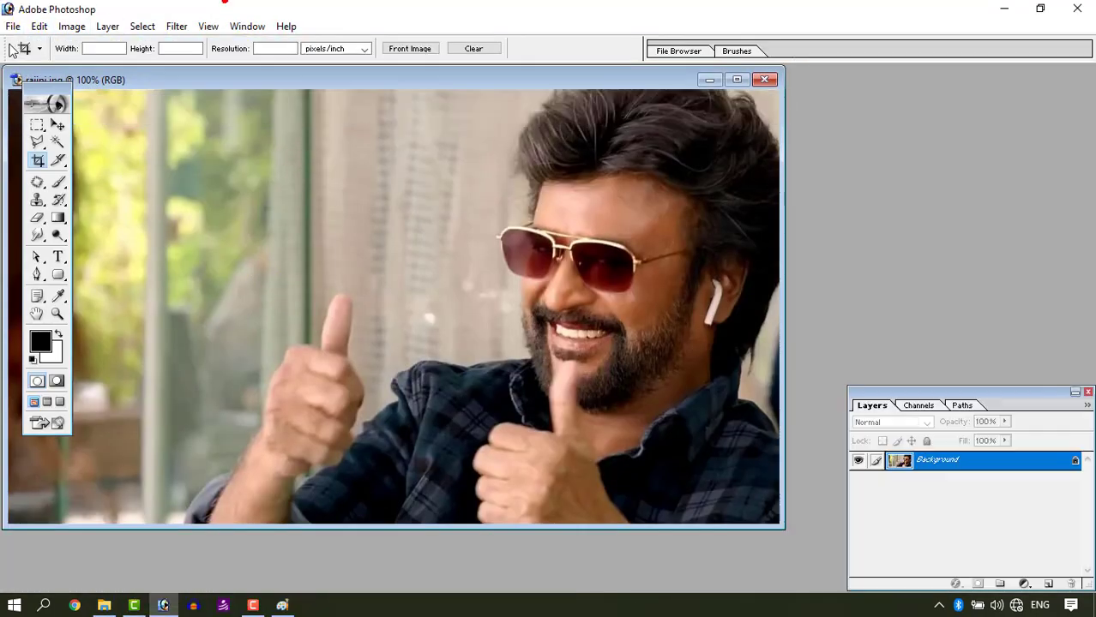
Step: Create a new blank A4 document
click(13, 25)
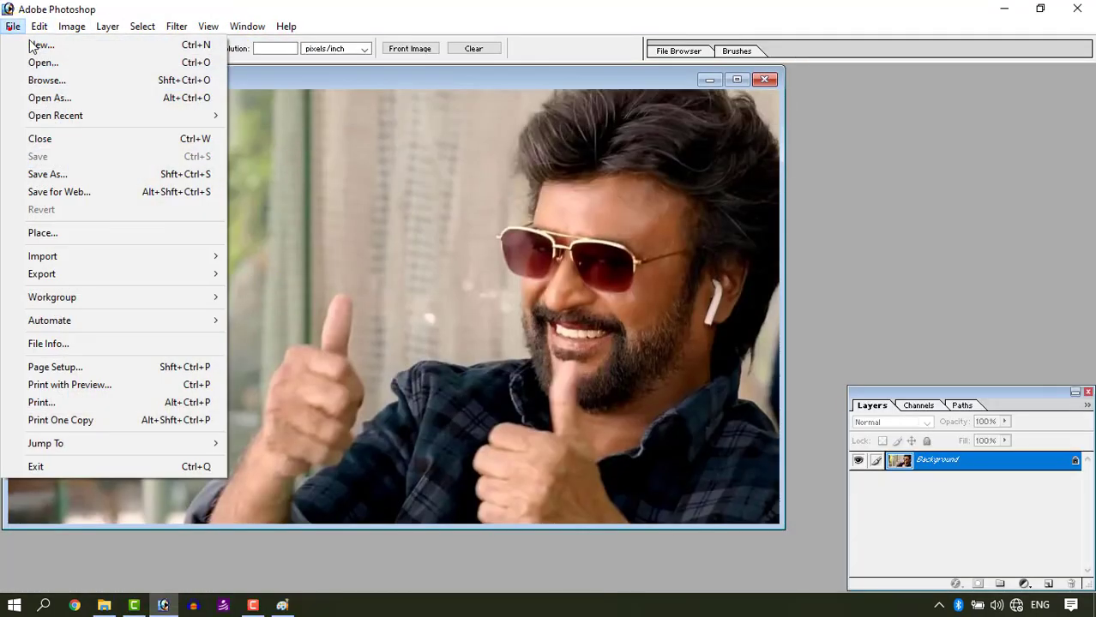
click(32, 41)
click(791, 167)
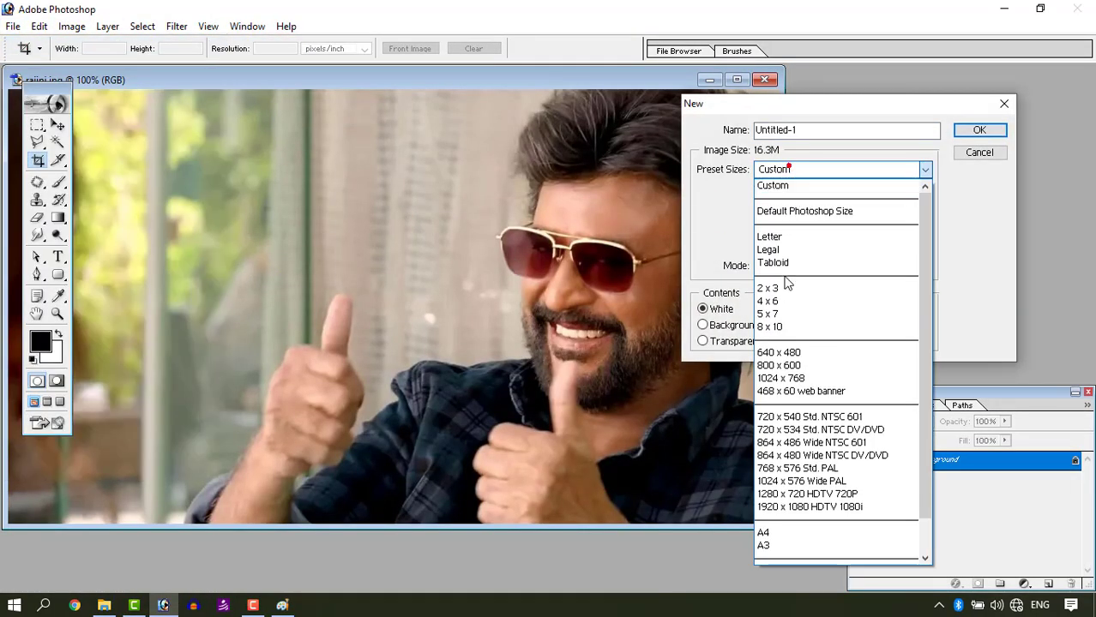
click(762, 530)
click(978, 129)
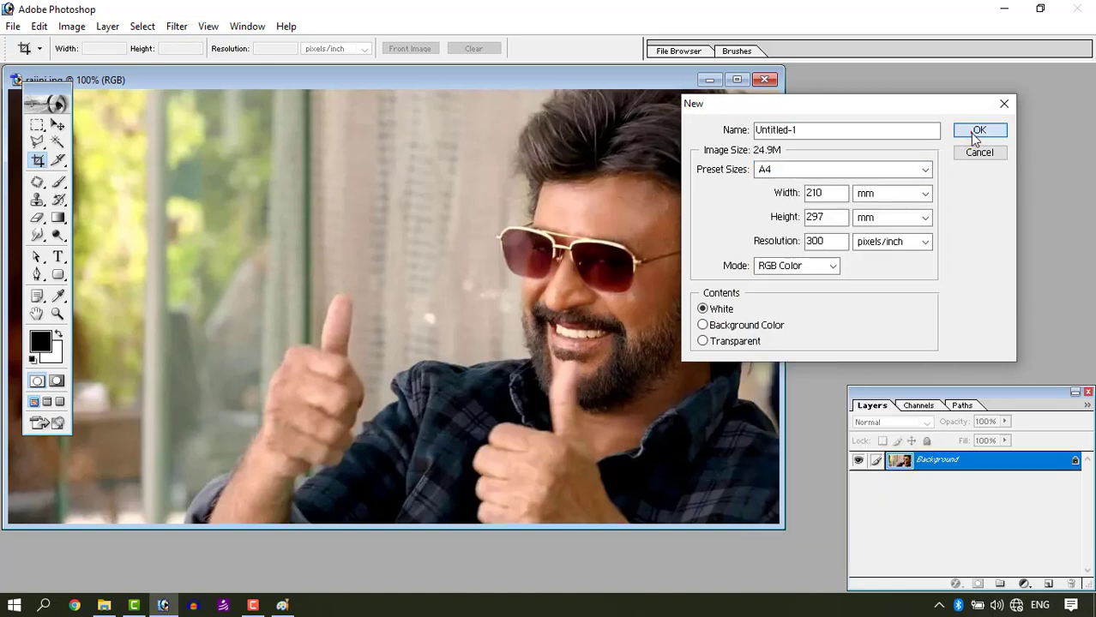
Step: Copy the rajini photo into the new A4 document and close the original
drag(163, 79, 678, 91)
mouse_move(405, 81)
mouse_down()
mouse_move(384, 92)
mouse_move(82, 69)
mouse_up()
click(57, 125)
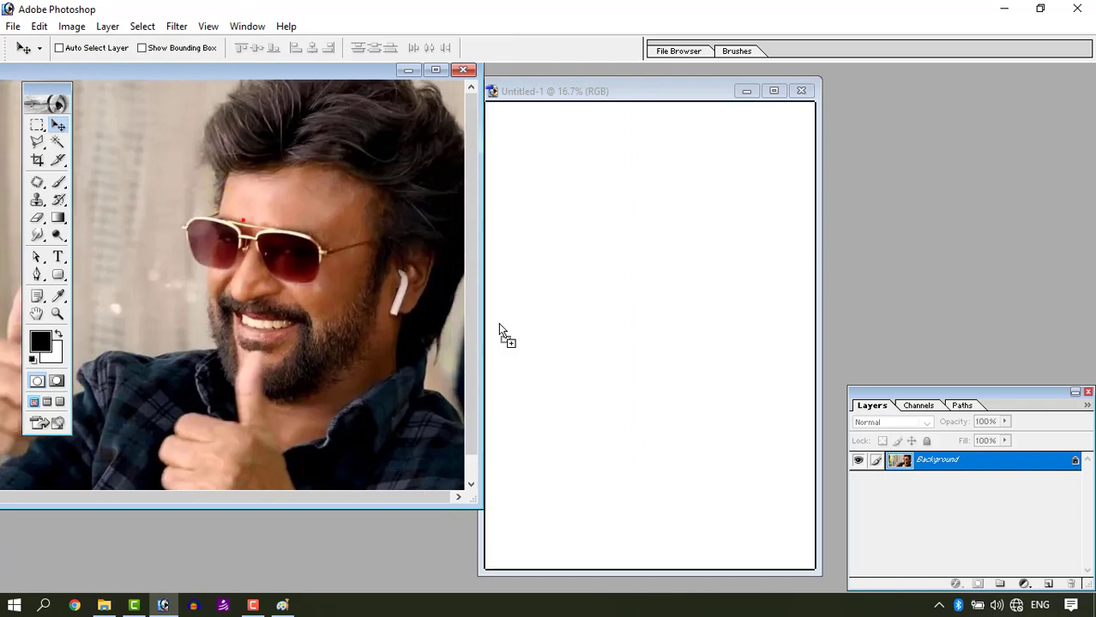
drag(101, 151, 634, 268)
click(467, 86)
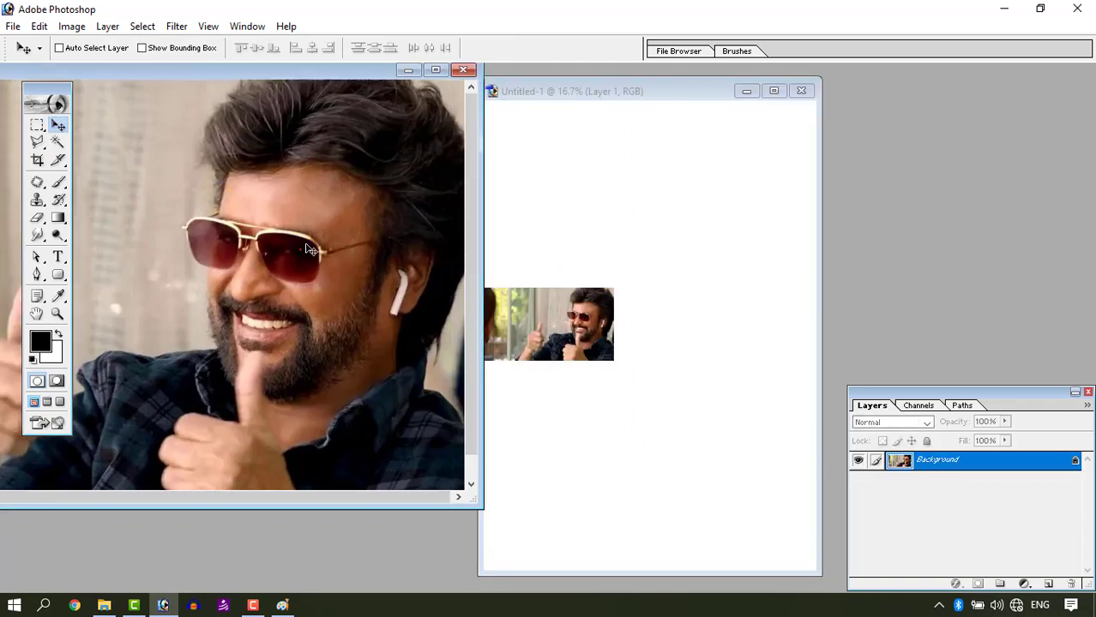
click(463, 69)
Step: Scale Layer 1's photo up to fill most of the page and maximize the window
drag(543, 188, 664, 128)
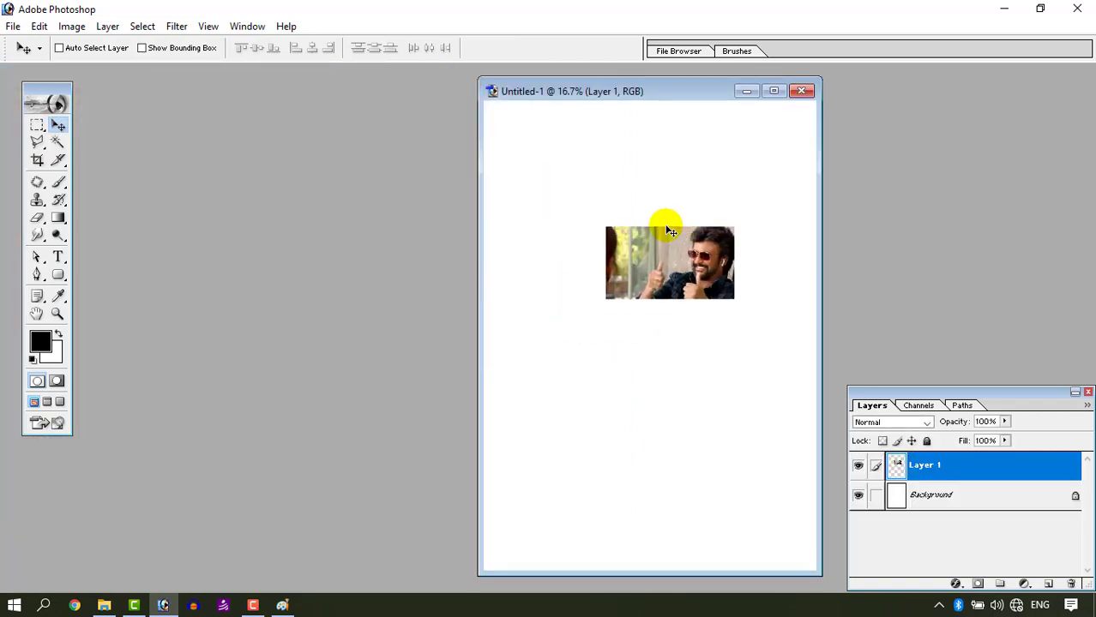
key(ctrl+t)
drag(733, 229, 895, 88)
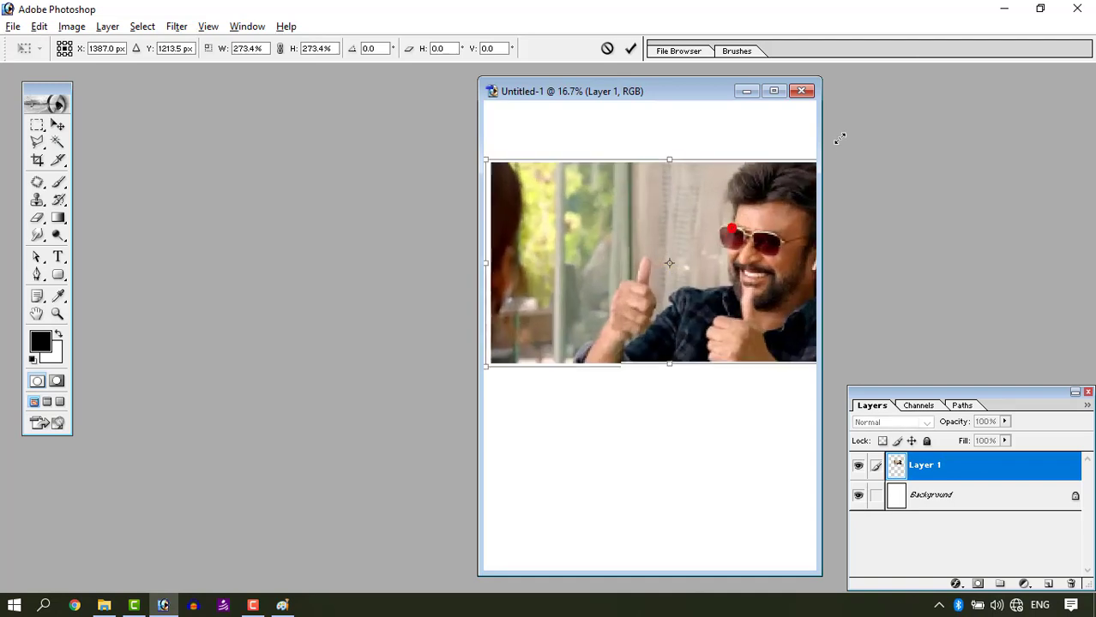
drag(740, 241, 610, 305)
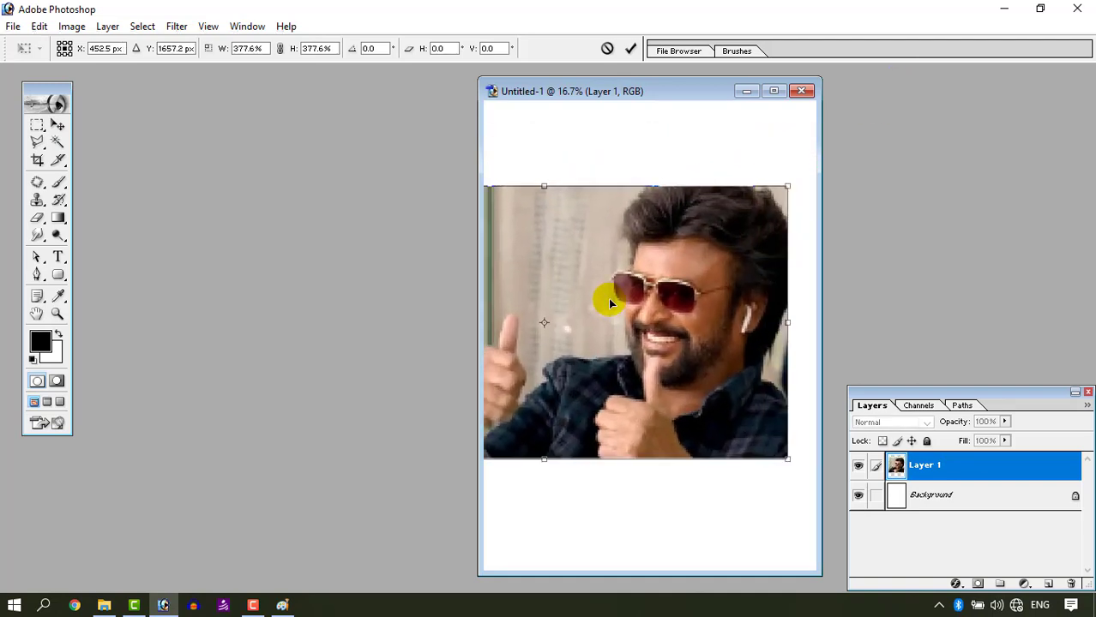
key(Return)
click(773, 91)
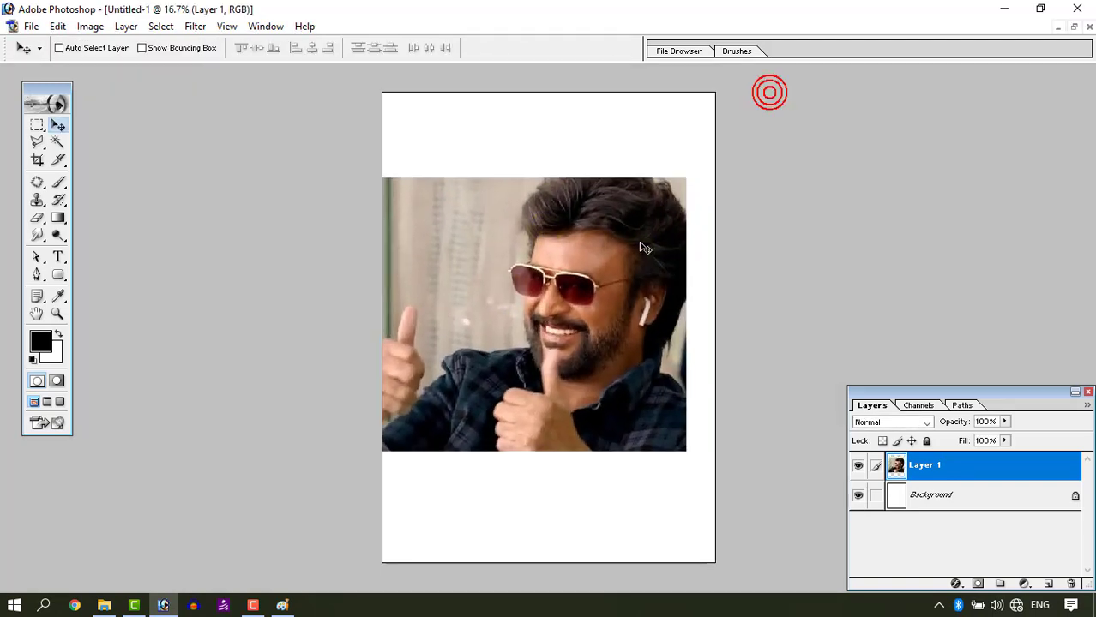
drag(519, 292, 532, 290)
Step: Zoom to 33.3%, set a Hard Round 3 px brush, and add empty Layer 2
key(ctrl+plus)
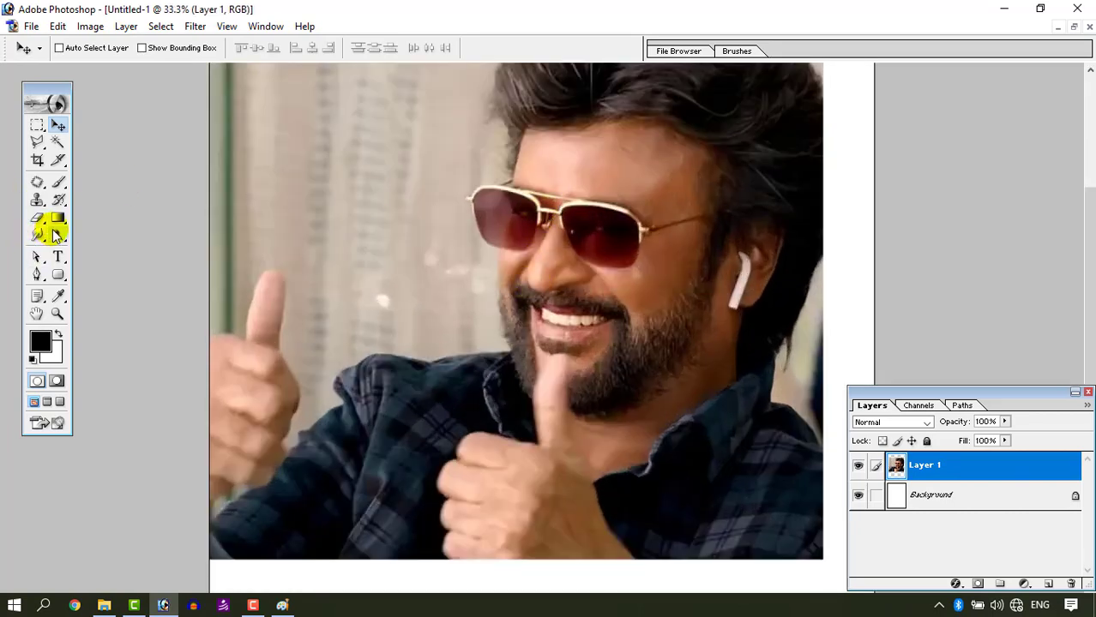
click(57, 181)
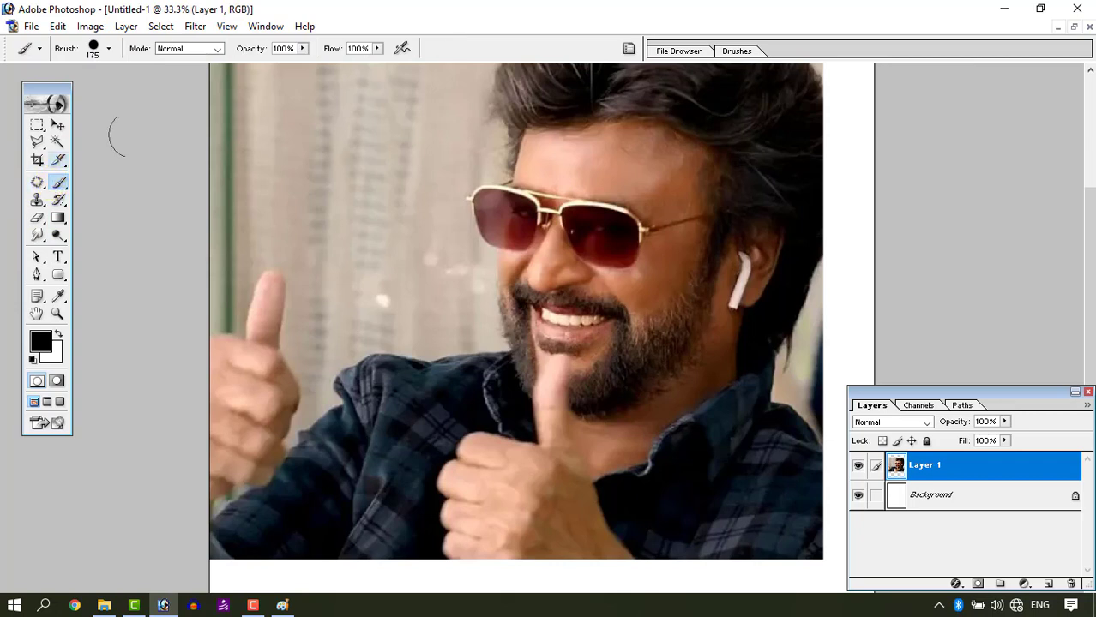
click(109, 48)
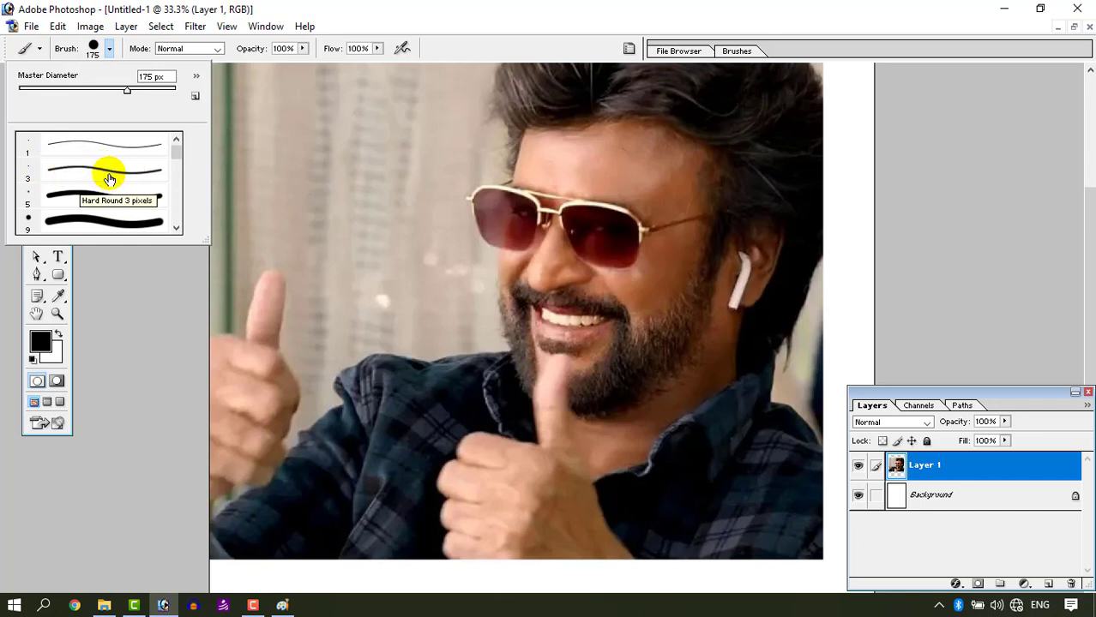
click(109, 178)
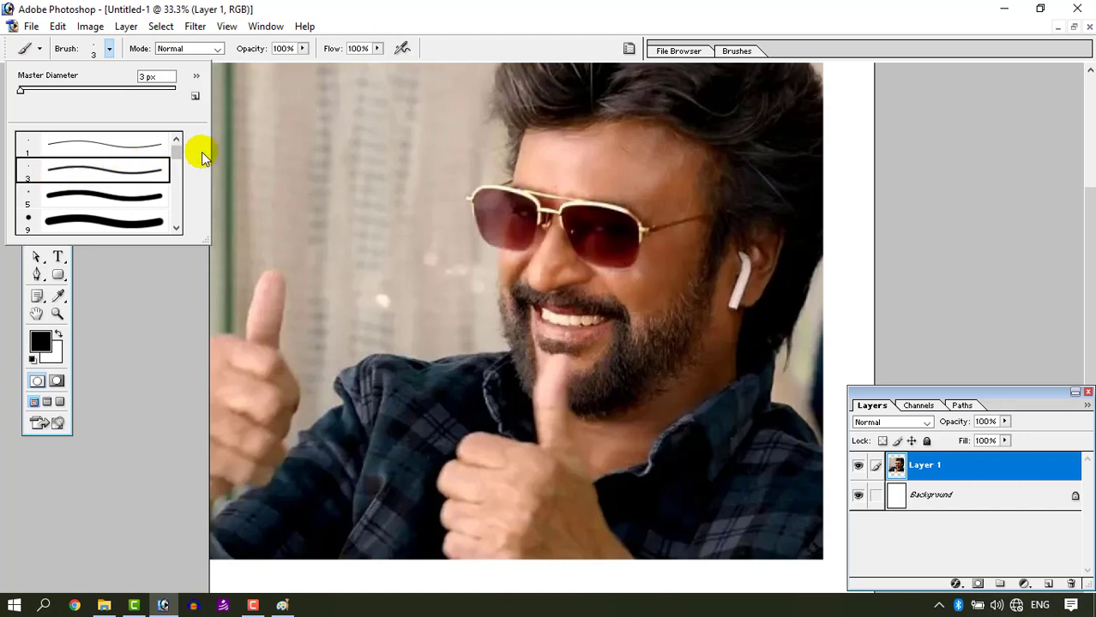
click(330, 196)
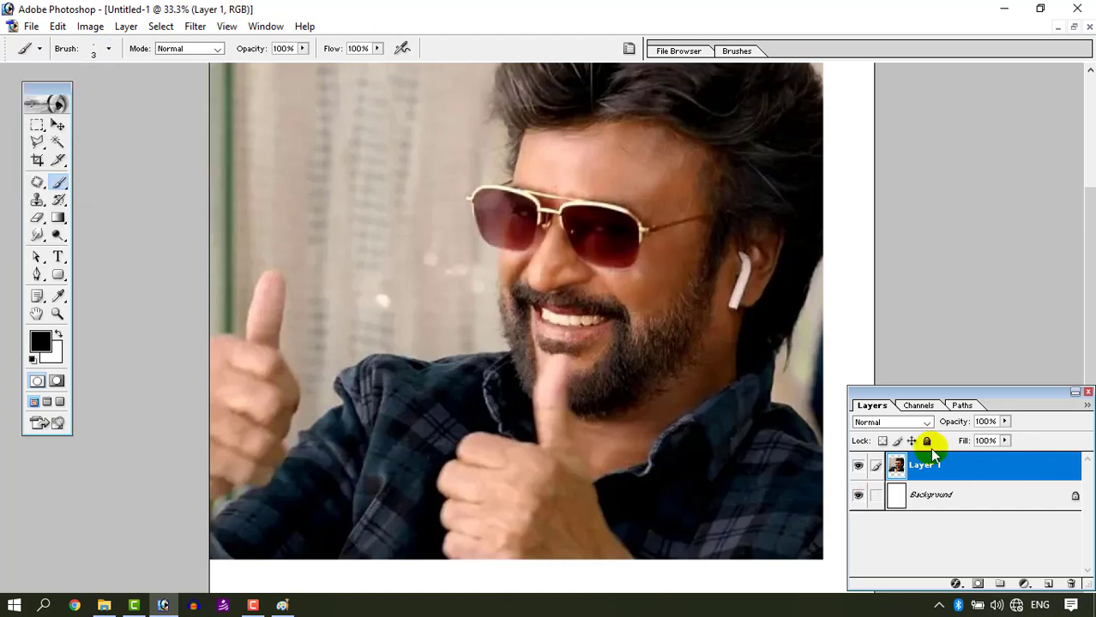
click(1047, 586)
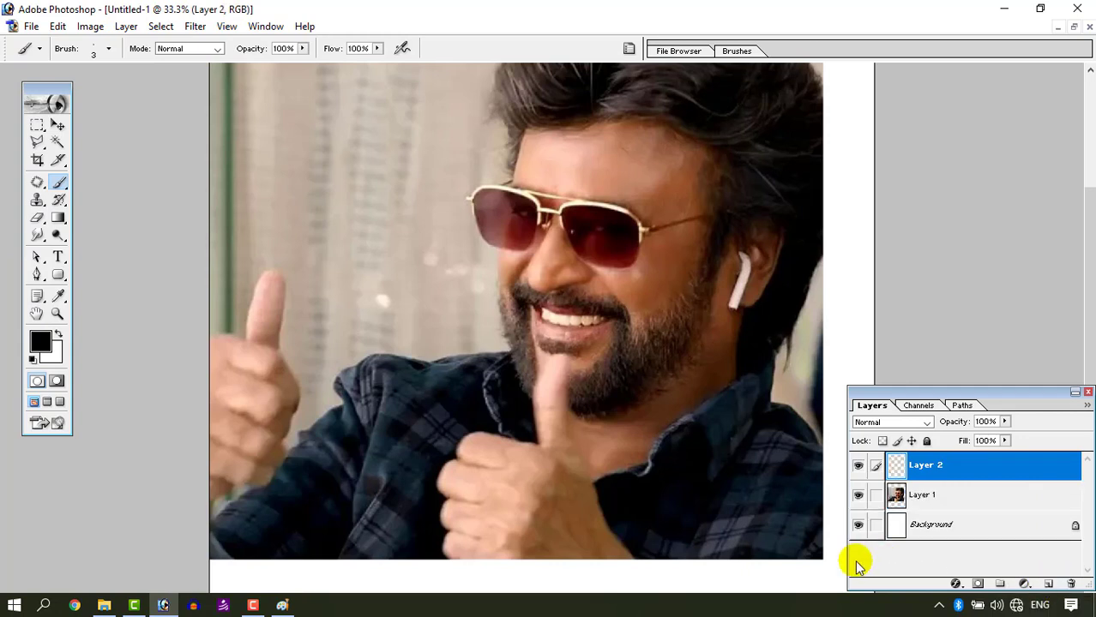
Step: Narrow the Layers panel, test-scribble on Layer 2, then replace it with a fresh empty layer
drag(849, 560, 928, 560)
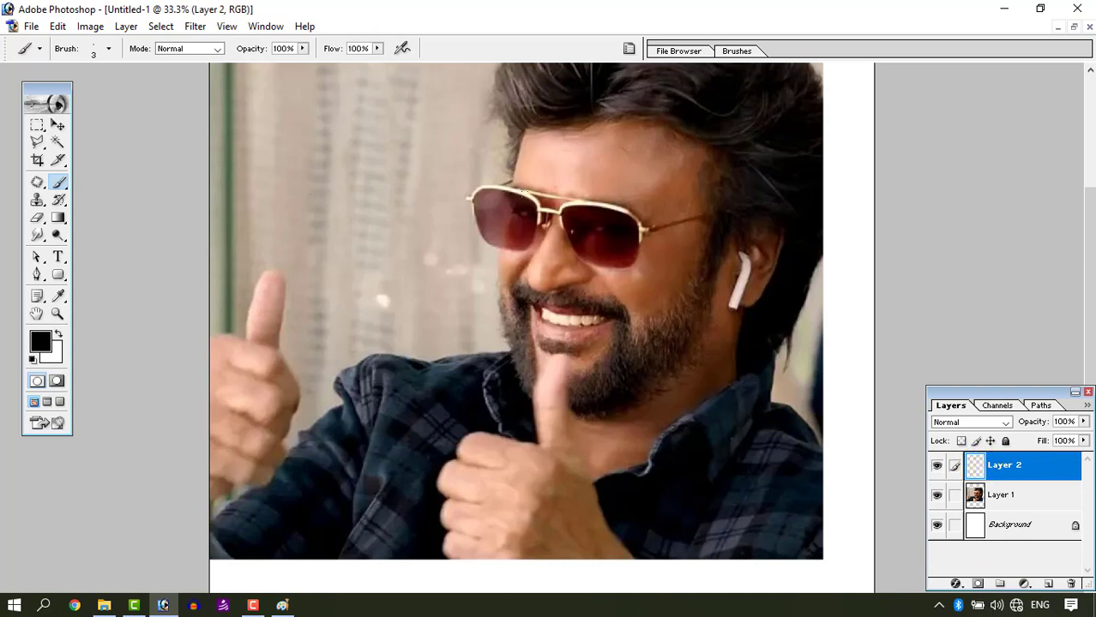
drag(495, 151, 397, 339)
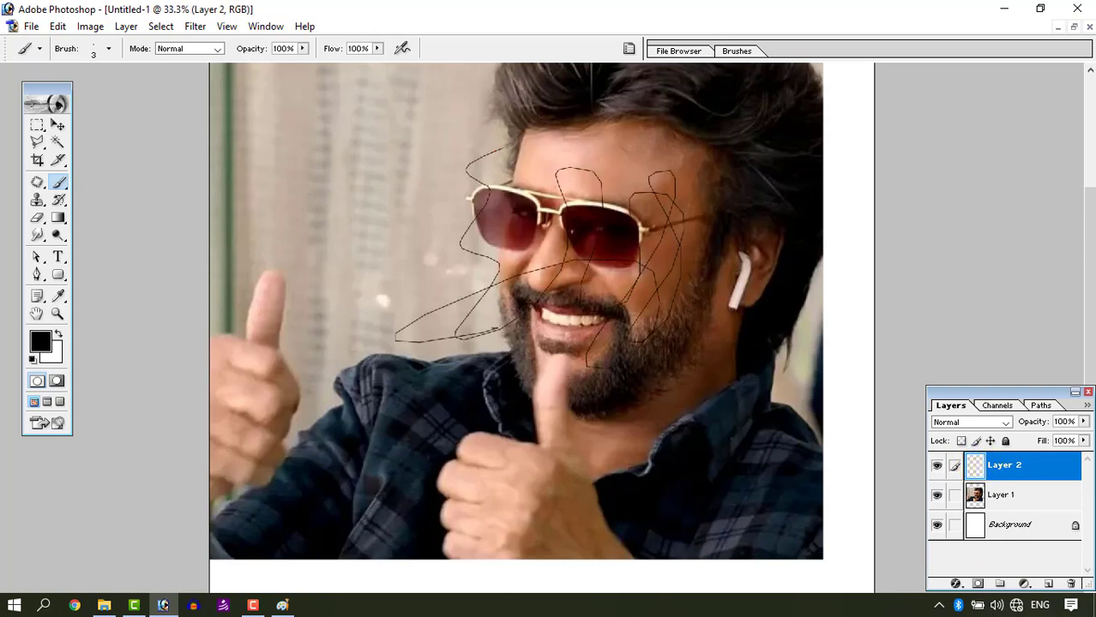
click(937, 466)
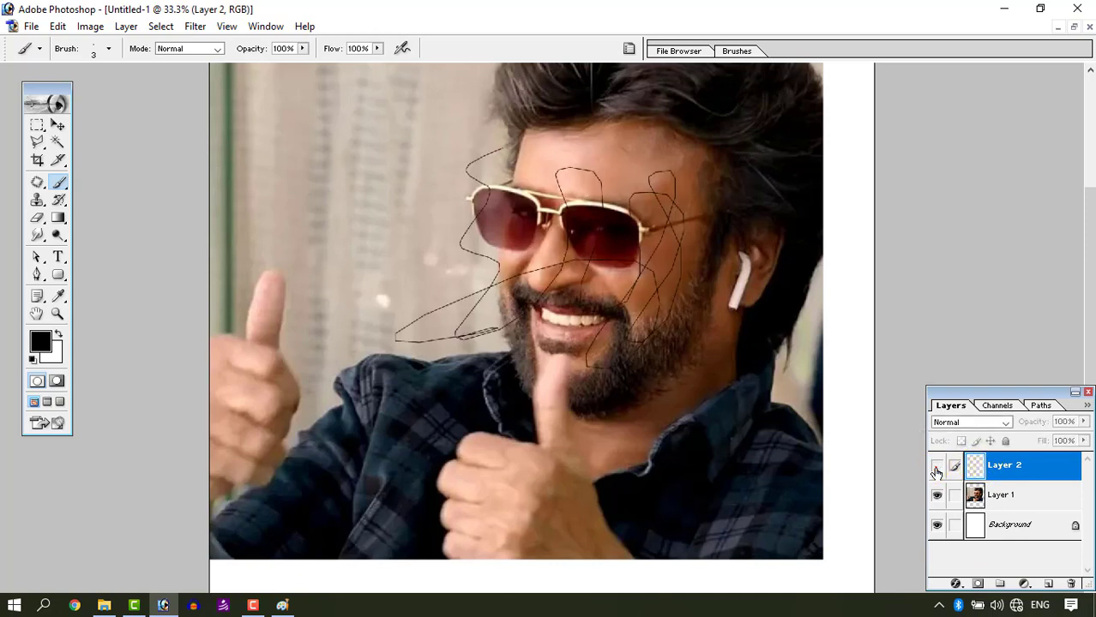
click(937, 466)
click(937, 466)
drag(986, 466, 1070, 583)
click(1048, 584)
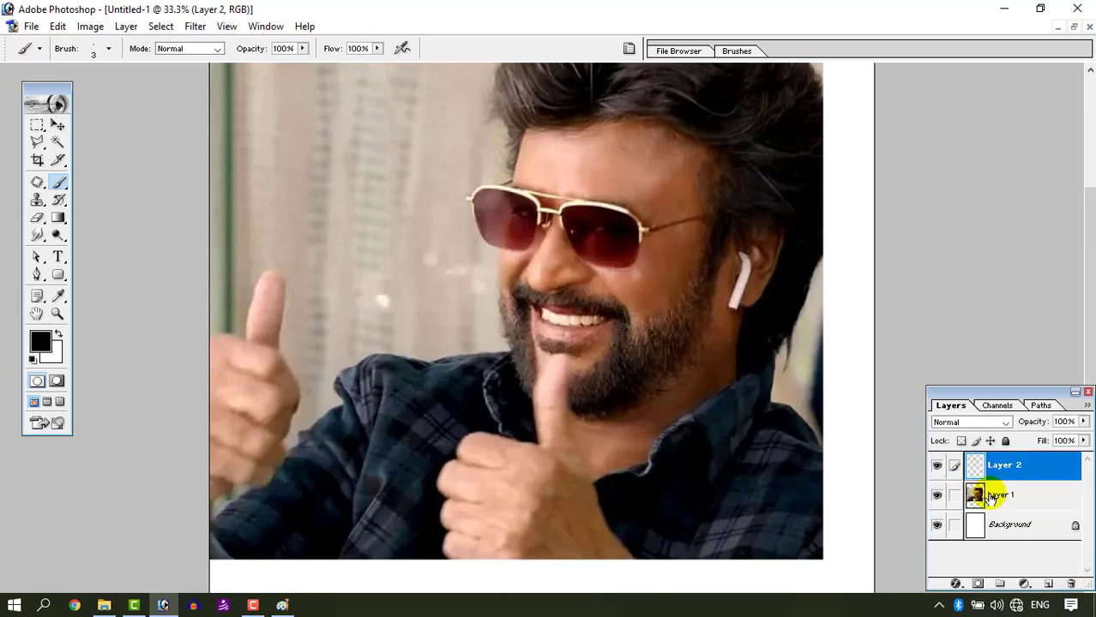
Step: Zoom in to 100% on the hair and forehead above the sunglasses
scroll(495, 195, up, 1)
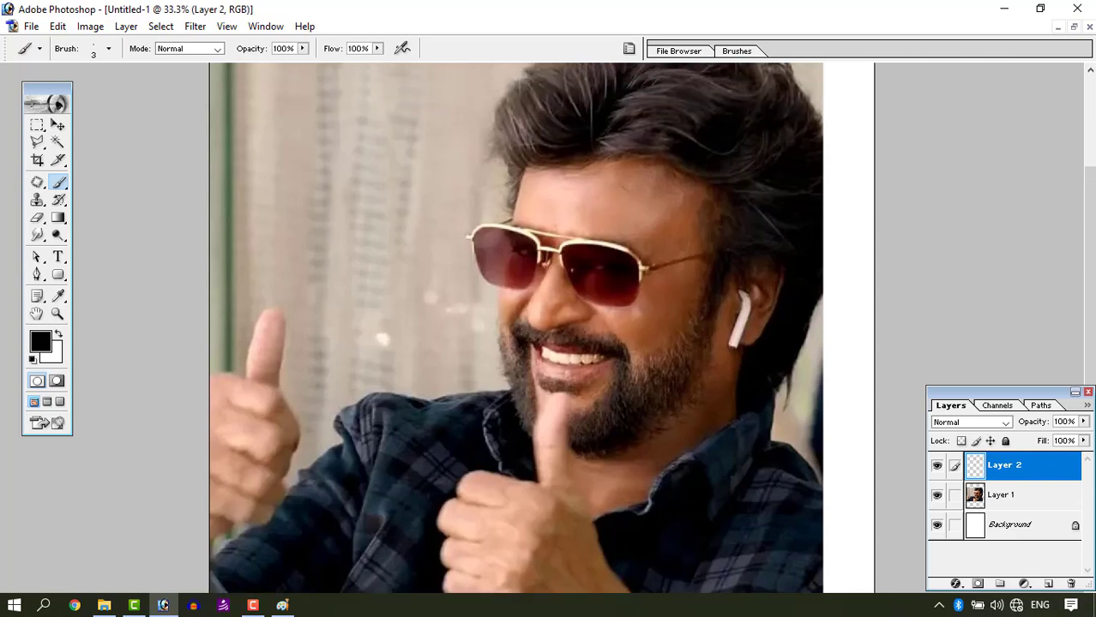
key(ctrl+plus)
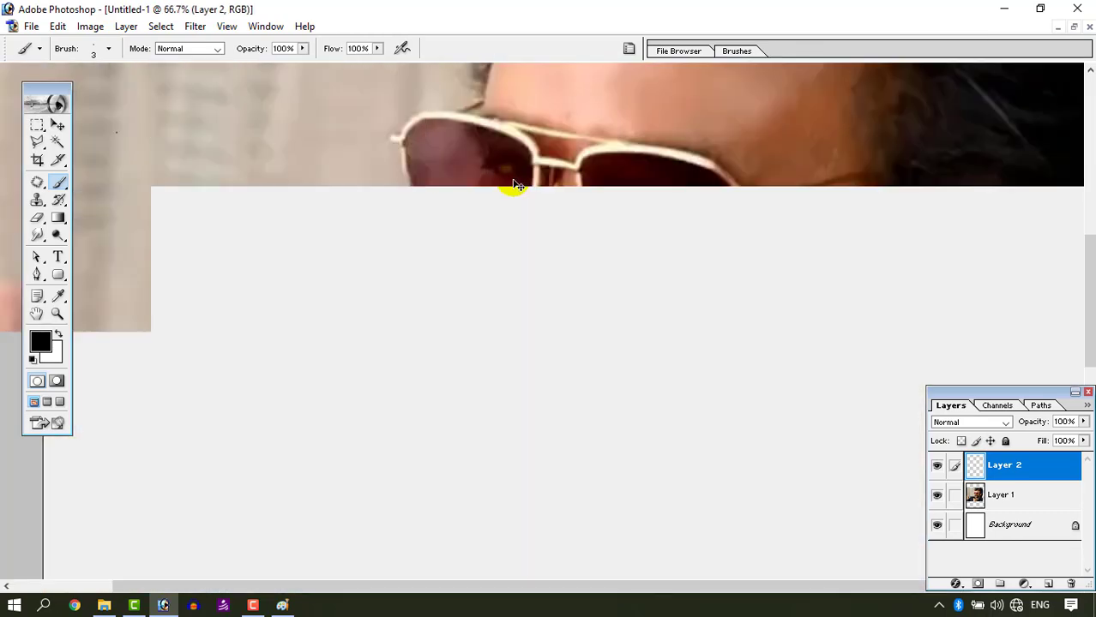
scroll(515, 184, up, 2)
scroll(516, 184, up, 2)
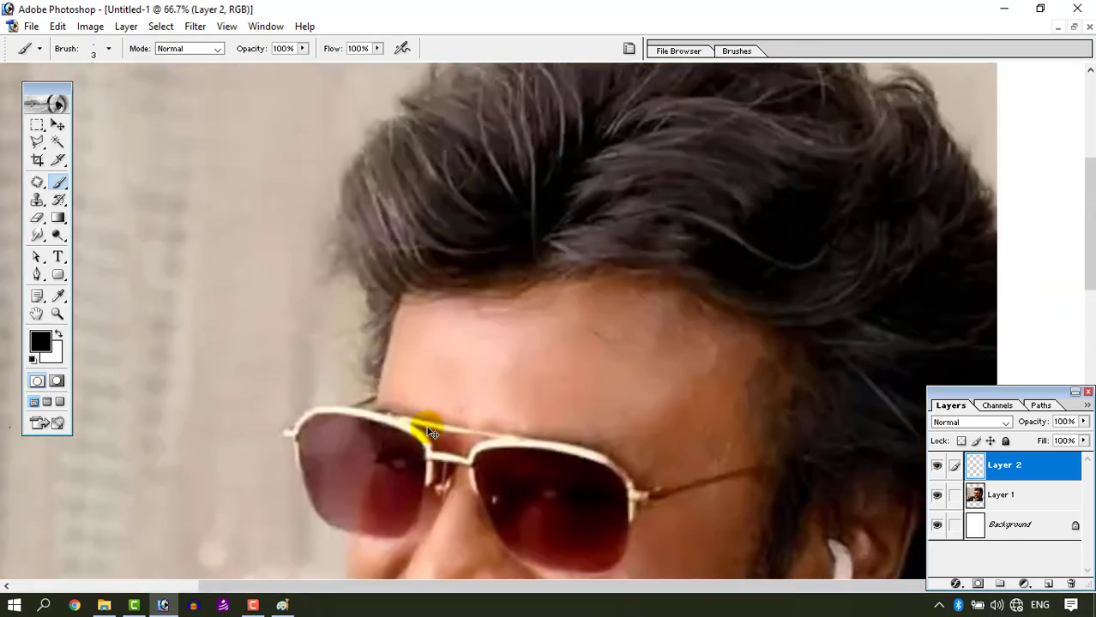
key(ctrl+plus)
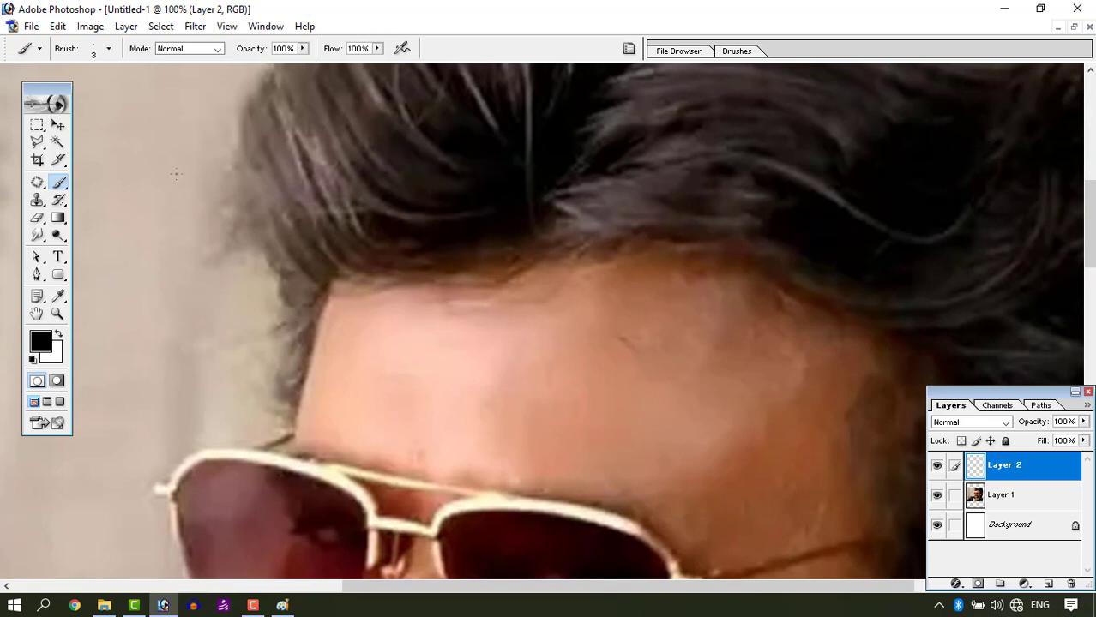
Step: Trace the left hairline and side of the forehead in black on Layer 2
drag(251, 263, 289, 296)
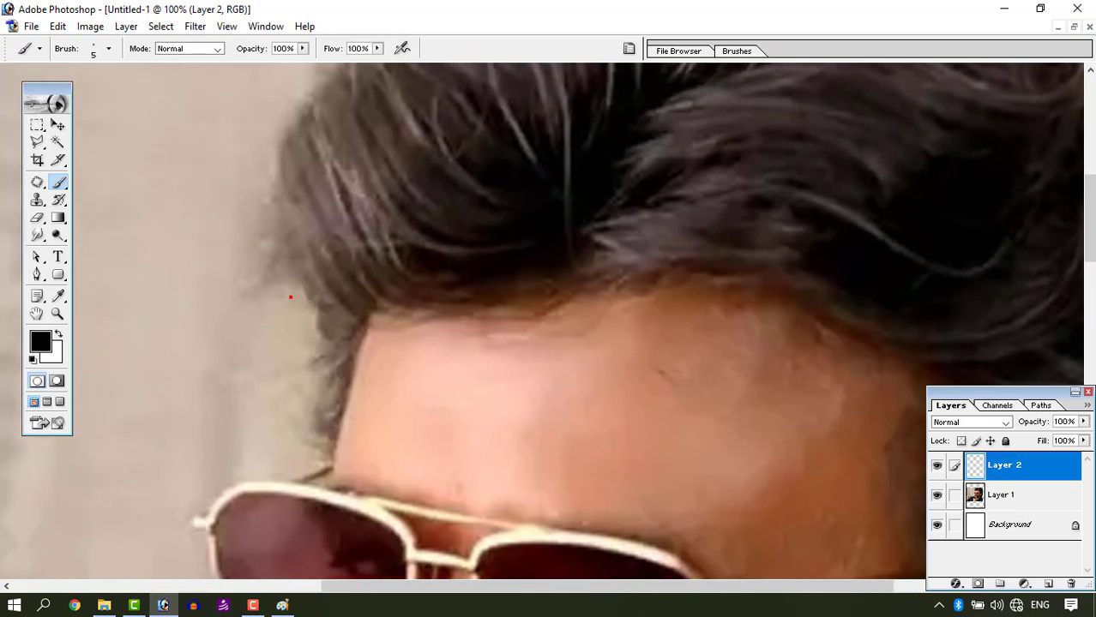
drag(329, 470, 373, 314)
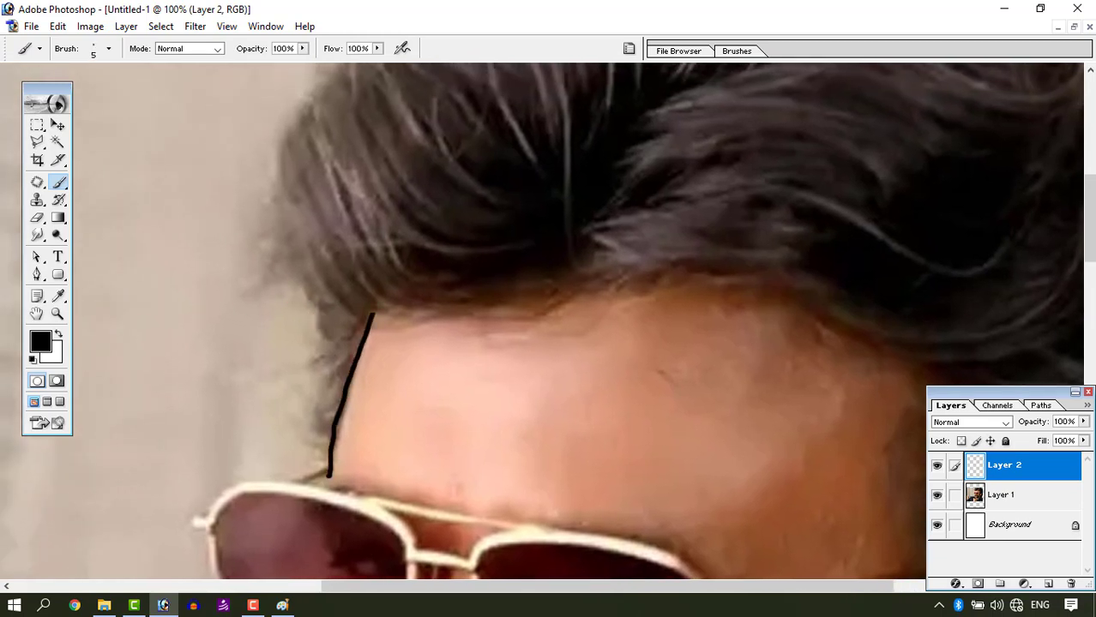
drag(326, 355, 323, 429)
drag(307, 283, 276, 192)
scroll(275, 257, up, 3)
mouse_move(270, 336)
mouse_down()
mouse_move(301, 225)
mouse_move(392, 156)
mouse_move(916, 114)
mouse_up()
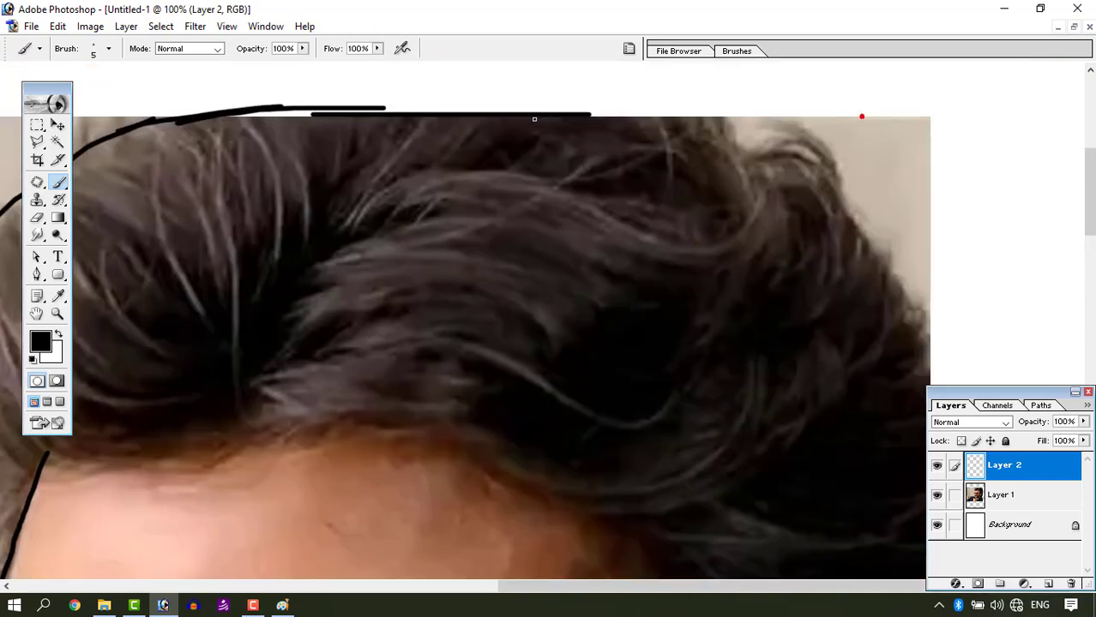
Step: At 50% zoom, outline the top of the hair and down its right edge
mouse_move(534, 119)
mouse_down()
mouse_move(746, 127)
mouse_move(884, 291)
mouse_up()
key(ctrl+minus)
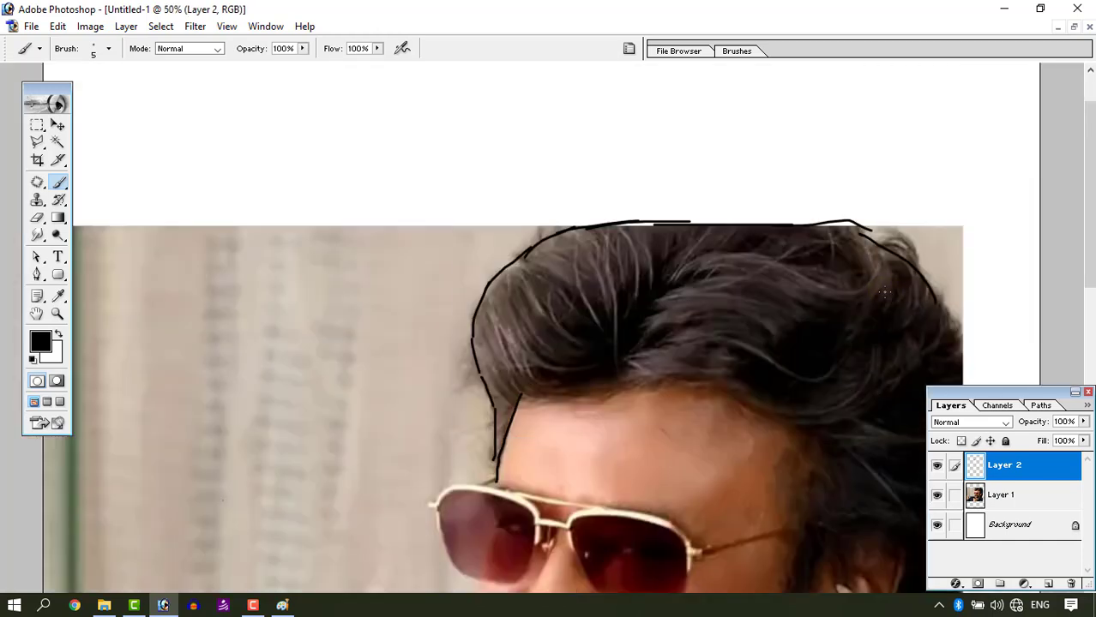
scroll(1044, 220, down, 1)
drag(934, 231, 960, 415)
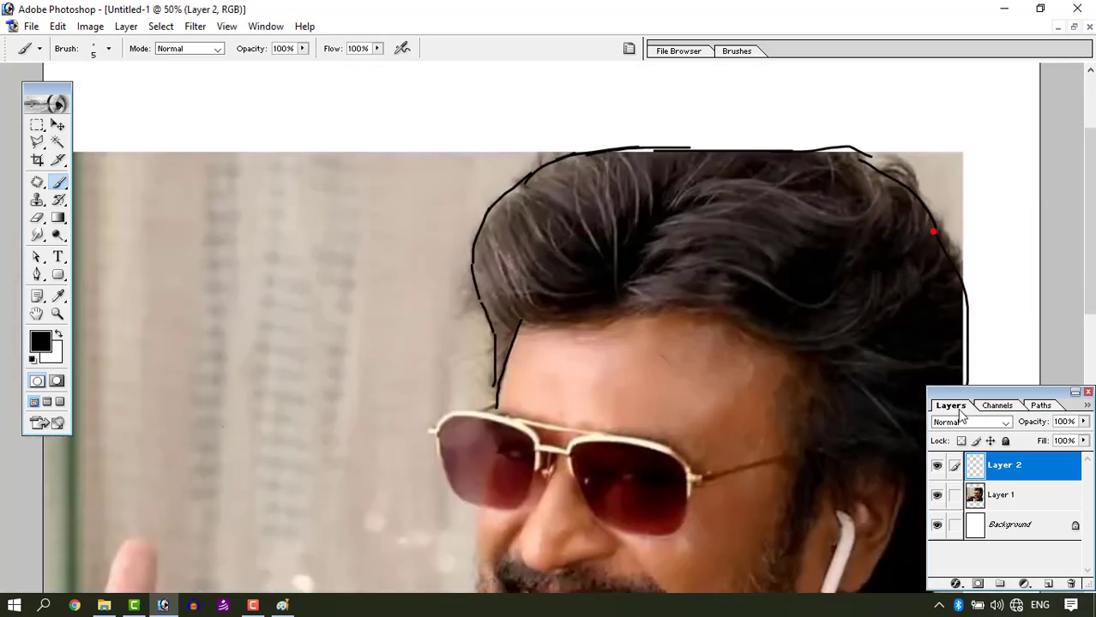
drag(750, 367, 751, 233)
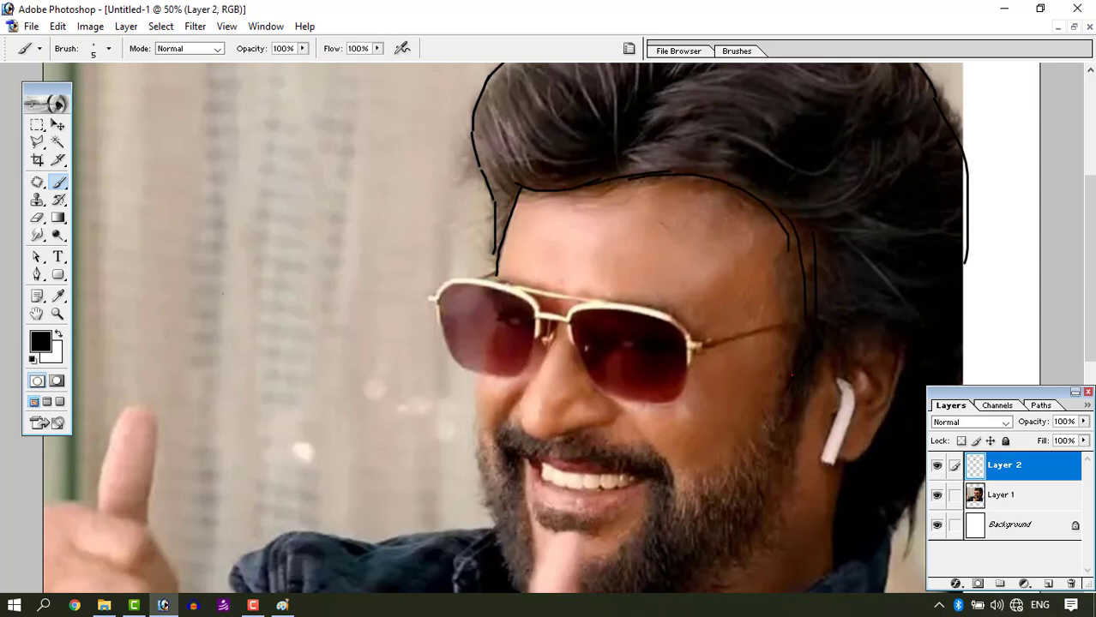
drag(788, 390, 753, 463)
scroll(778, 424, down, 4)
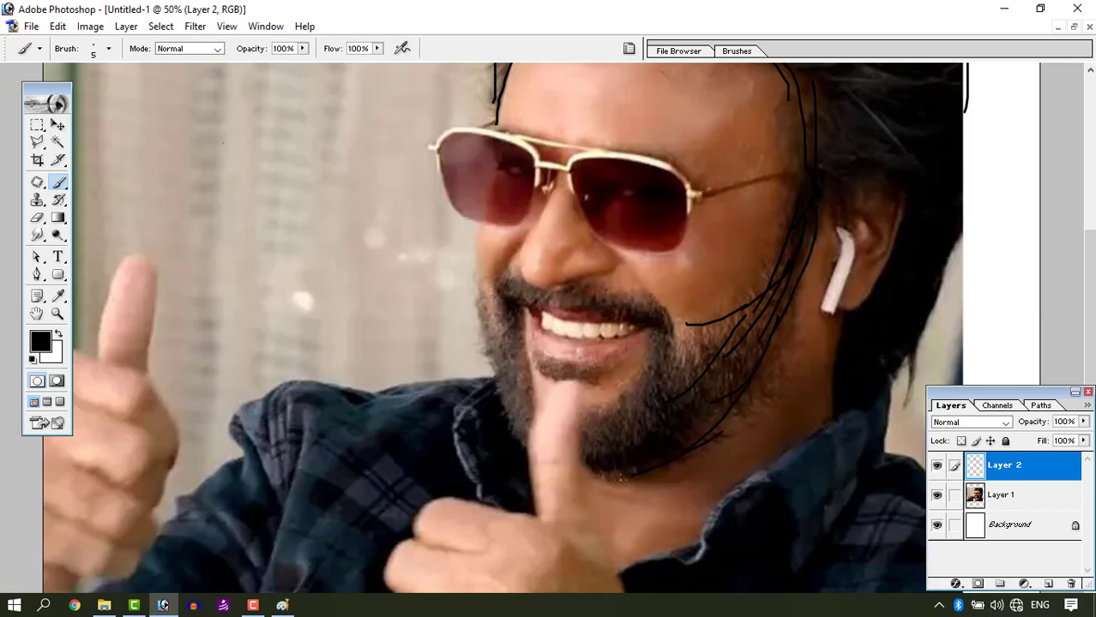
Step: Draw six thin black strokes along the right jaw and sideburn toward the beard
drag(768, 384, 729, 412)
mouse_move(781, 313)
mouse_down()
mouse_move(765, 386)
mouse_move(775, 398)
mouse_up()
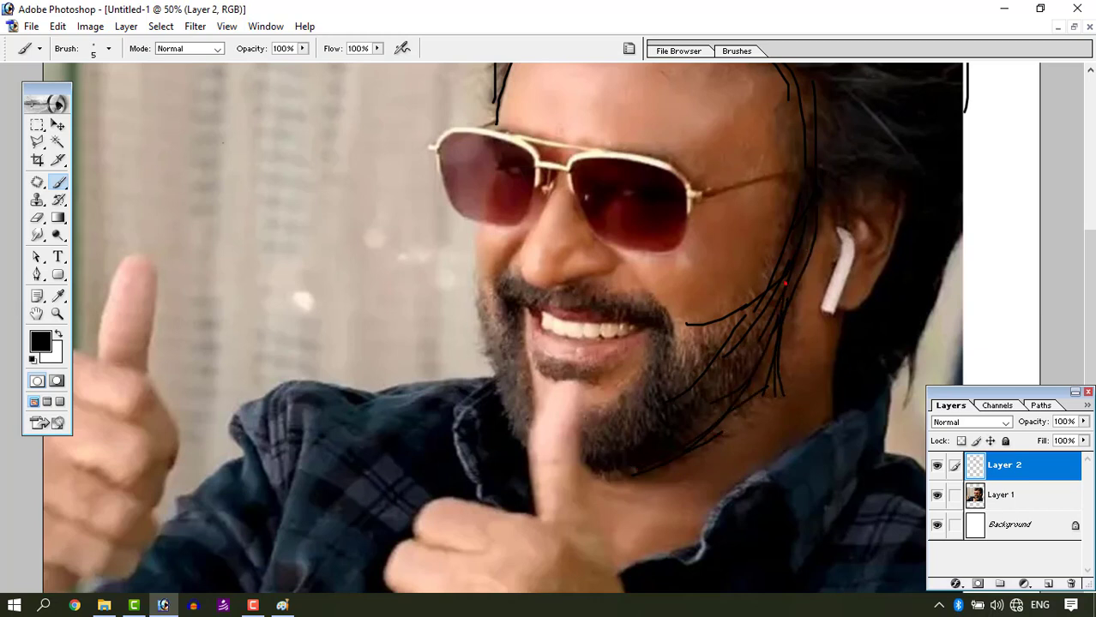
drag(786, 283, 763, 387)
mouse_move(808, 208)
mouse_down()
mouse_move(682, 367)
mouse_move(705, 390)
mouse_up()
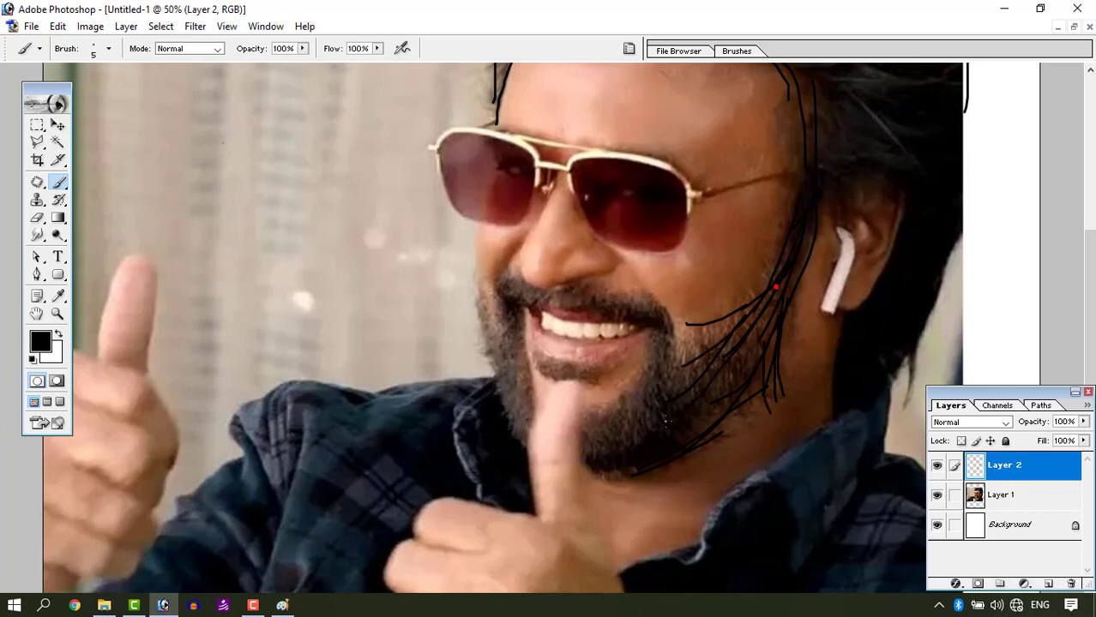
drag(777, 302, 707, 395)
mouse_move(793, 284)
mouse_down()
mouse_move(743, 372)
mouse_move(666, 354)
mouse_up()
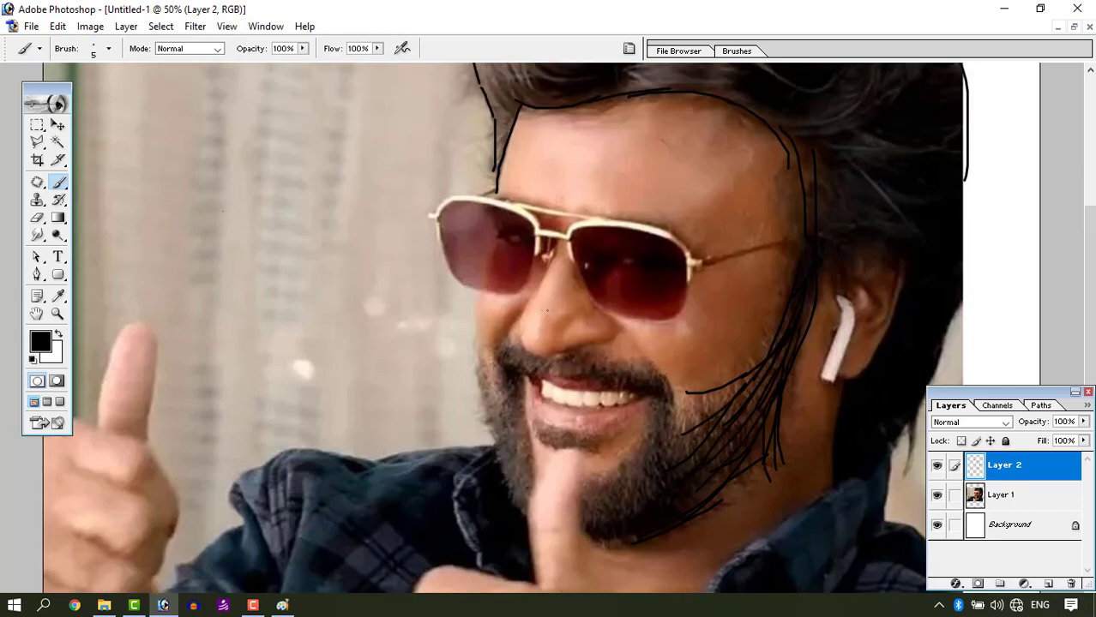
click(30, 26)
mouse_move(74, 115)
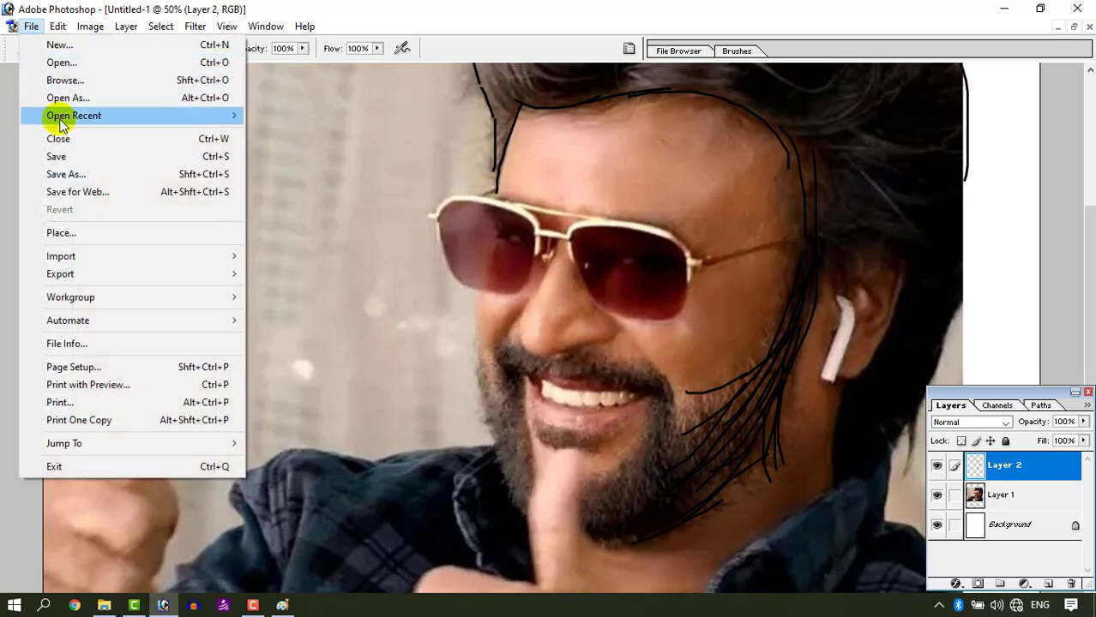
click(313, 133)
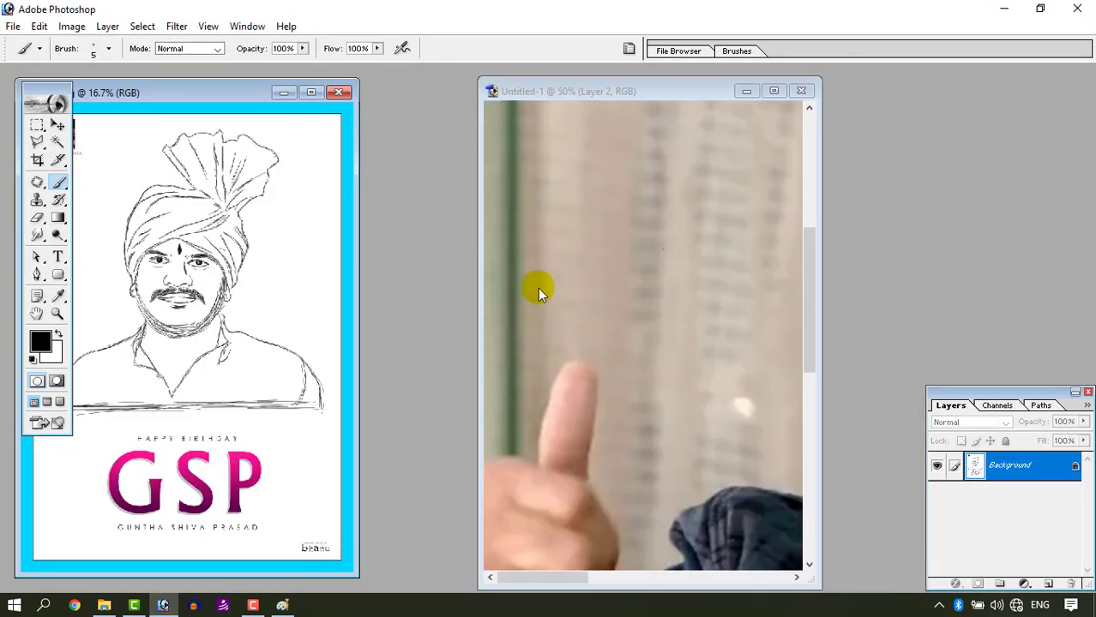
key(ctrl+plus)
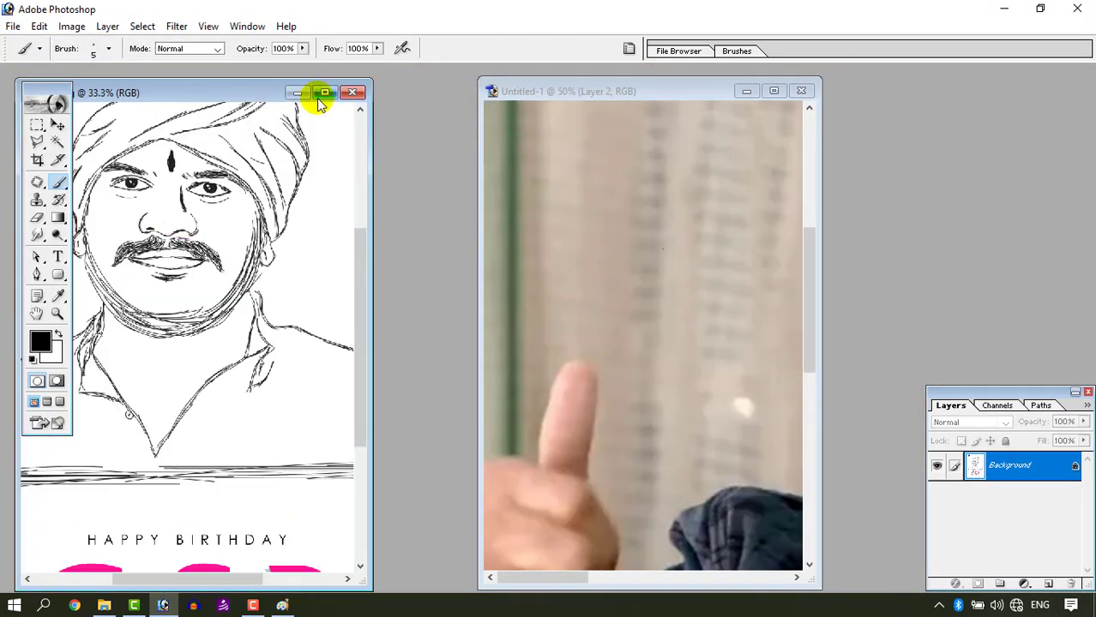
click(314, 93)
key(ctrl+plus)
scroll(430, 441, up, 3)
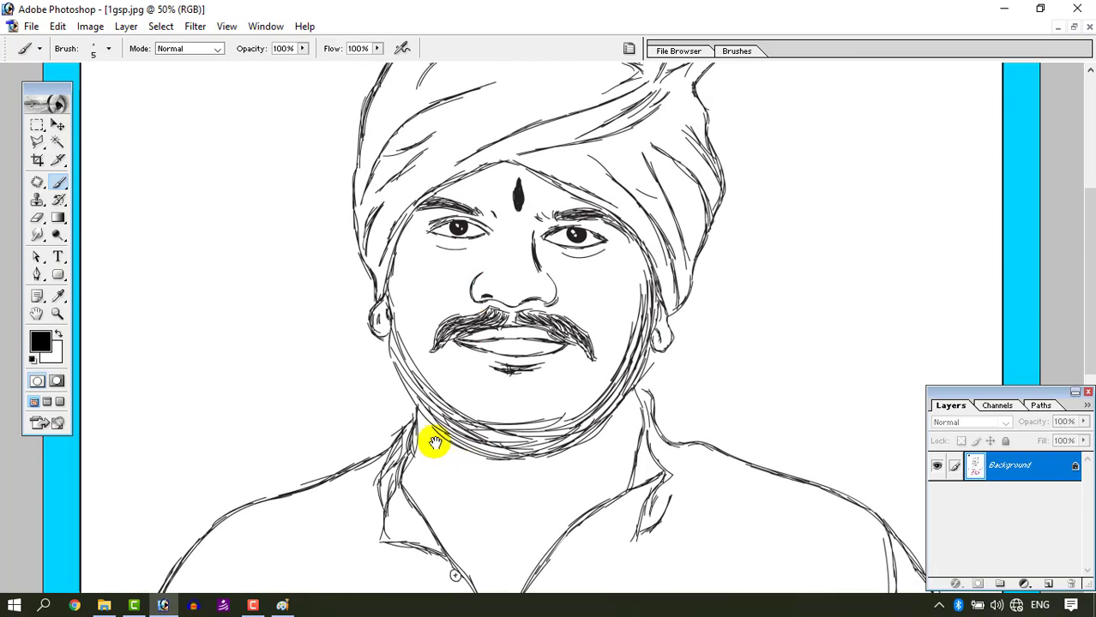
scroll(529, 361, up, 2)
drag(529, 362, 553, 427)
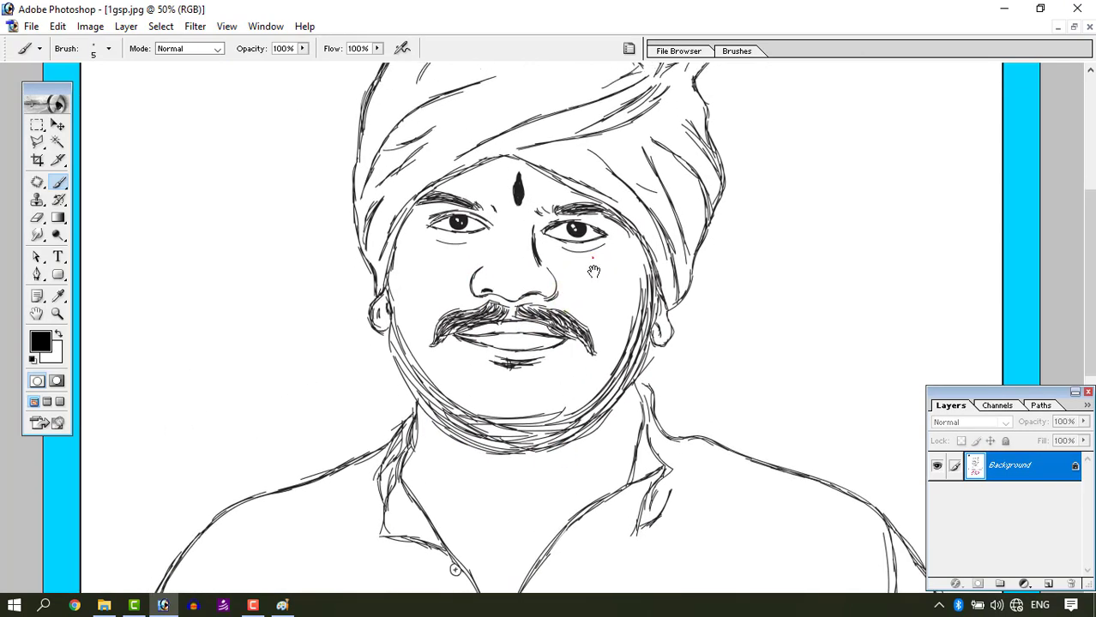
click(1089, 27)
scroll(471, 370, up, 3)
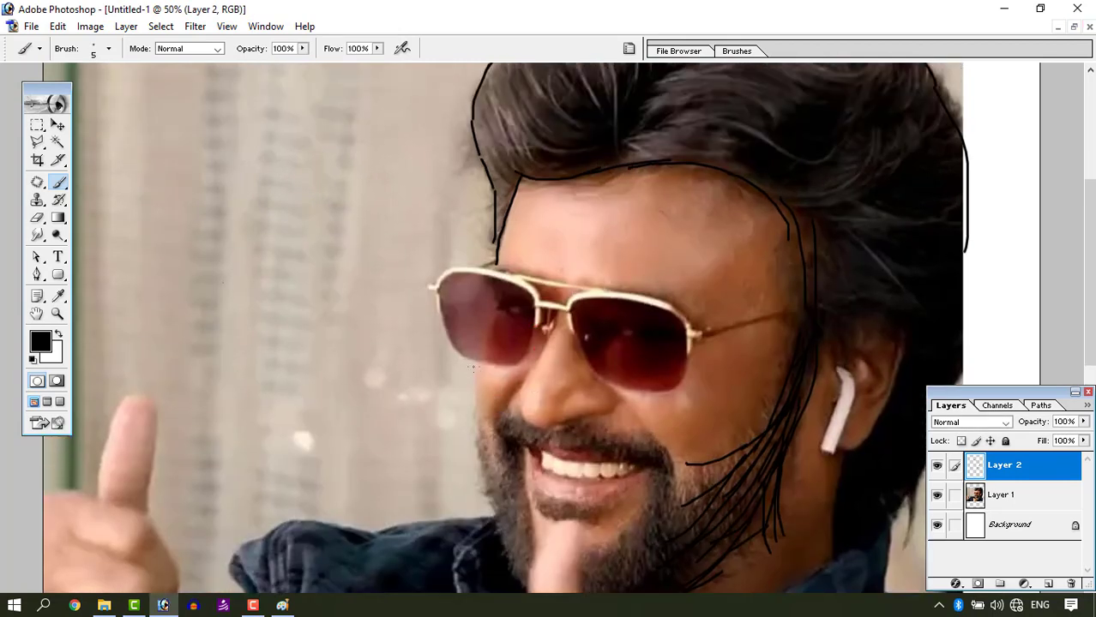
Step: Outline both beard edges, the left cheek and the mustache in black on Layer 2
drag(470, 366, 510, 551)
scroll(498, 496, down, 6)
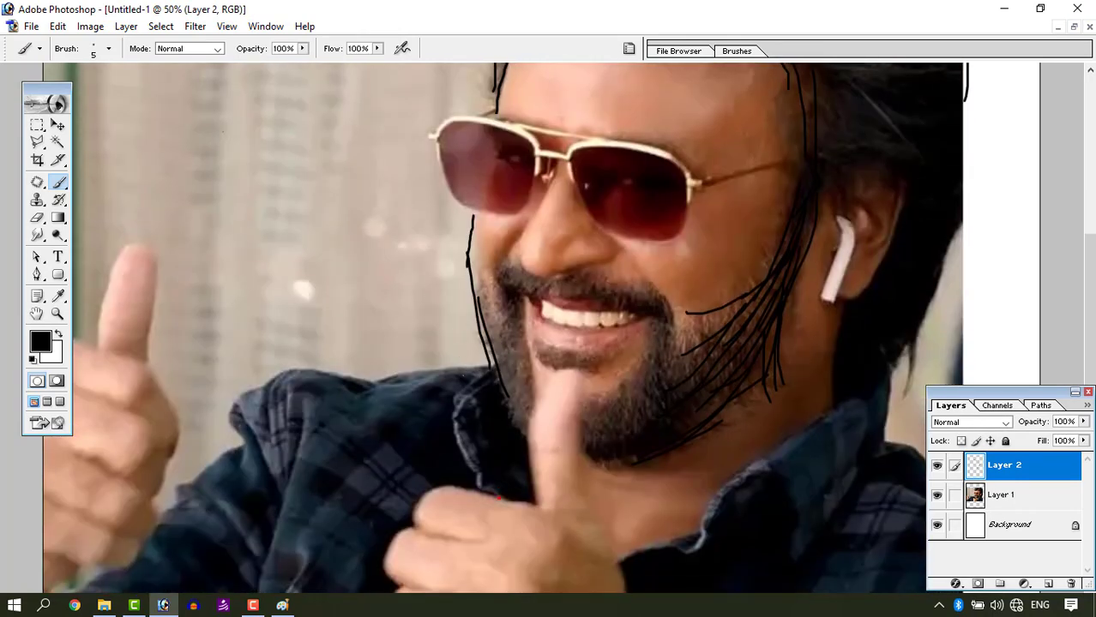
mouse_move(500, 386)
mouse_down()
mouse_move(520, 433)
mouse_move(541, 390)
mouse_move(566, 372)
mouse_move(582, 426)
mouse_up()
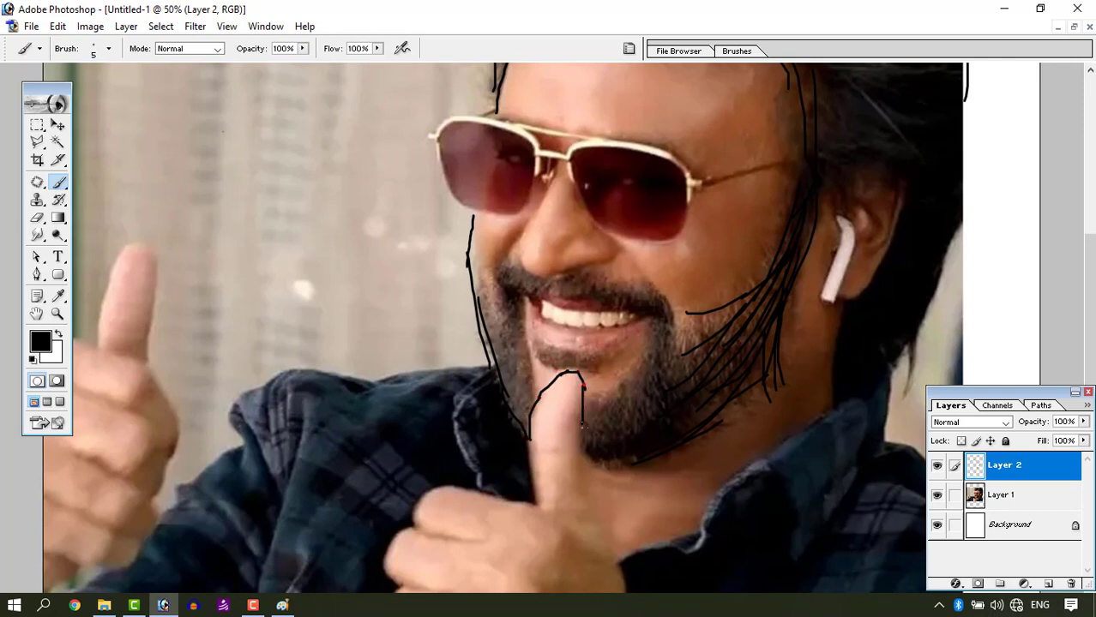
mouse_move(657, 317)
mouse_down()
mouse_move(646, 360)
mouse_move(602, 392)
mouse_move(643, 373)
mouse_up()
mouse_move(497, 315)
mouse_down()
mouse_move(492, 266)
mouse_move(497, 297)
mouse_up()
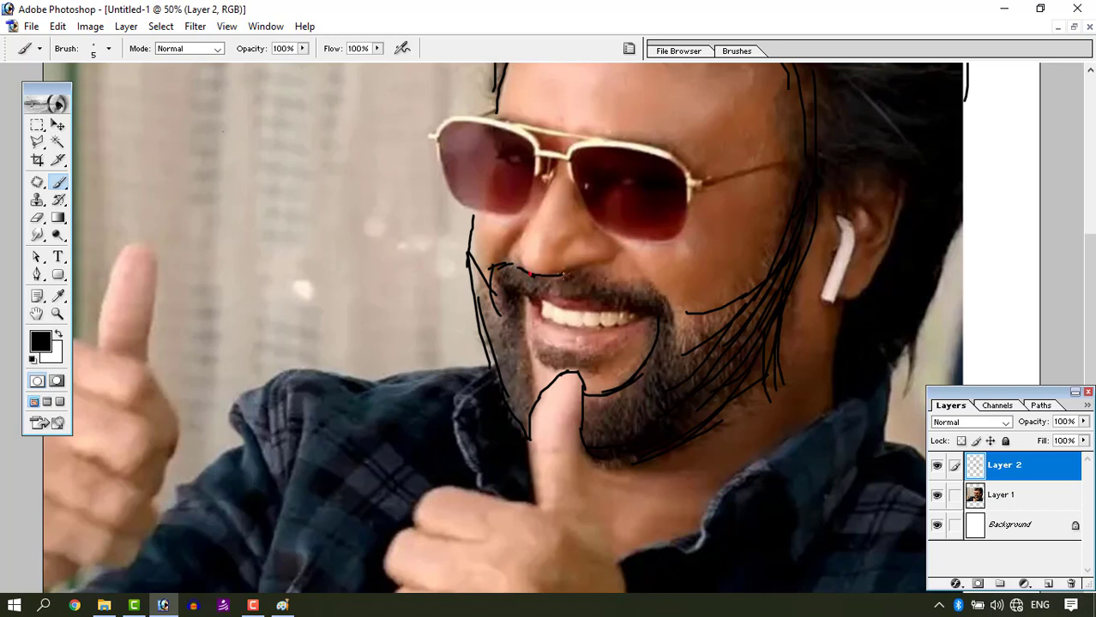
mouse_move(596, 277)
mouse_down()
mouse_move(629, 278)
mouse_move(657, 297)
mouse_move(675, 347)
mouse_move(658, 359)
mouse_up()
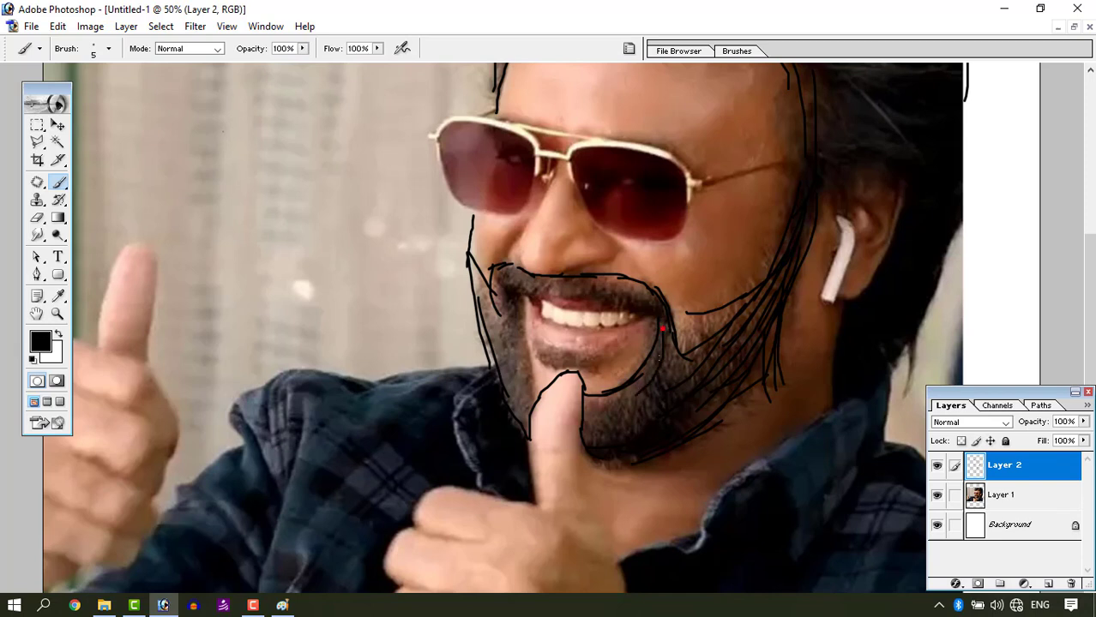
Step: Add a diagonal strand and several hair strokes down the left side inside the beard
drag(625, 420, 709, 357)
mouse_move(511, 302)
mouse_down()
mouse_move(523, 377)
mouse_move(515, 386)
mouse_move(508, 376)
mouse_up()
drag(473, 264, 506, 355)
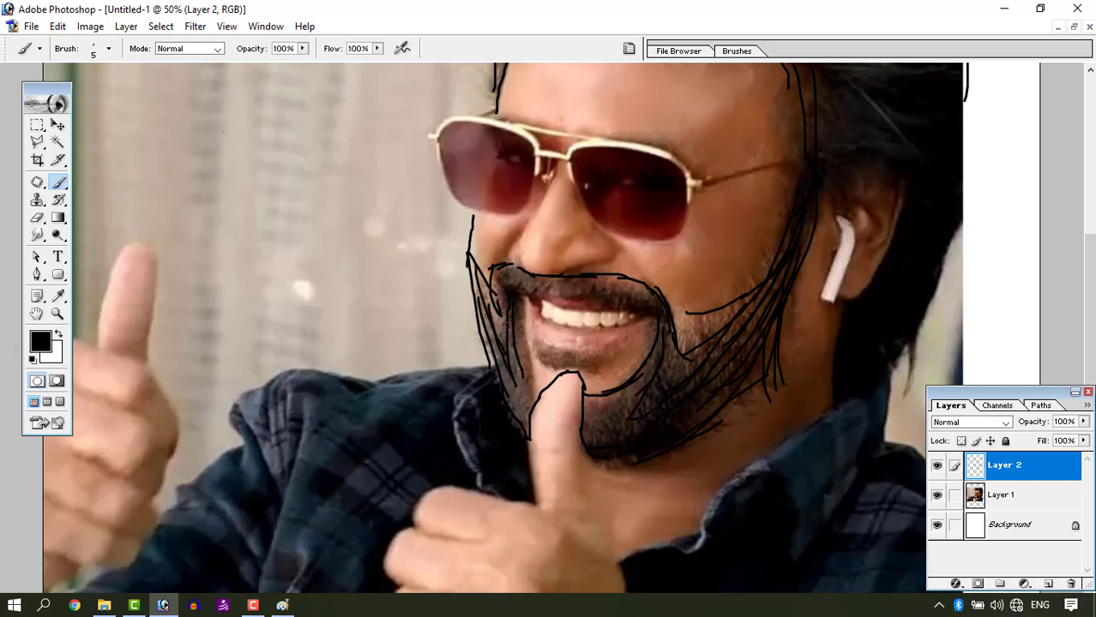
drag(501, 317, 537, 415)
drag(506, 348, 520, 422)
drag(518, 381, 523, 423)
Step: Brush the upper lip line and the curve of the lower lip on Layer 2
scroll(516, 341, up, 3)
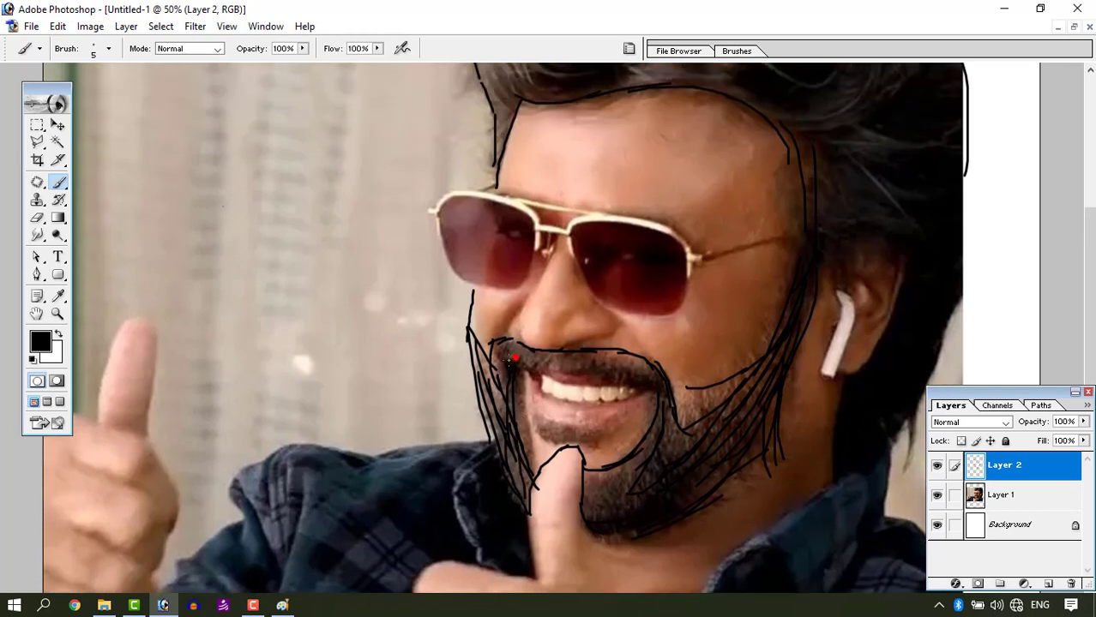
mouse_move(515, 361)
mouse_down()
mouse_move(555, 360)
mouse_move(523, 357)
mouse_move(641, 397)
mouse_move(531, 429)
mouse_up()
mouse_move(526, 383)
mouse_down()
mouse_move(592, 424)
mouse_move(622, 406)
mouse_up()
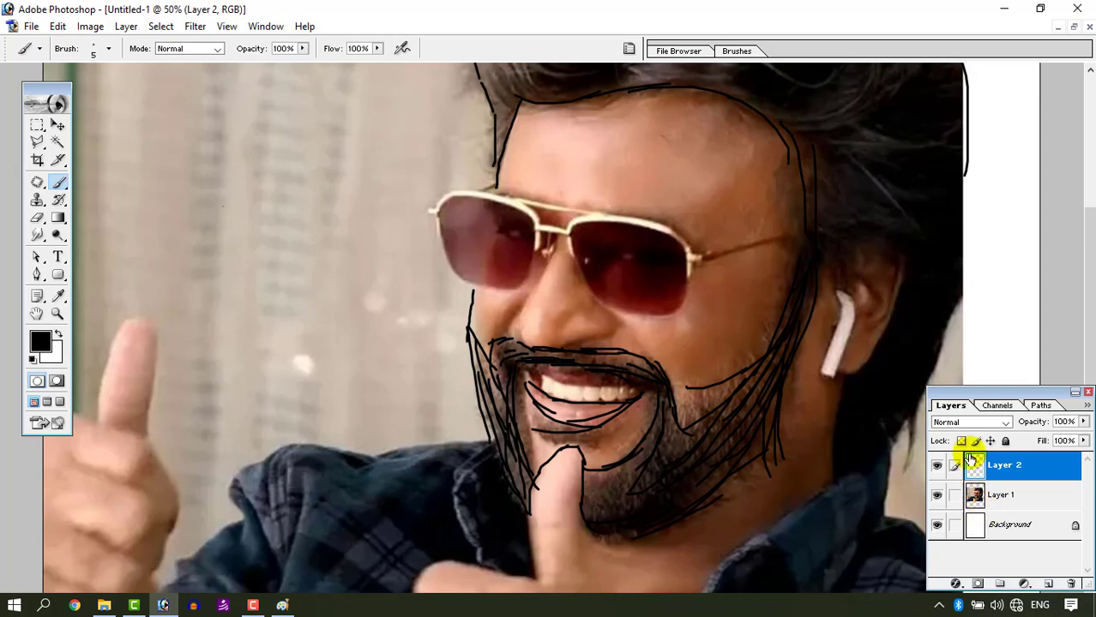
scroll(674, 410, up, 2)
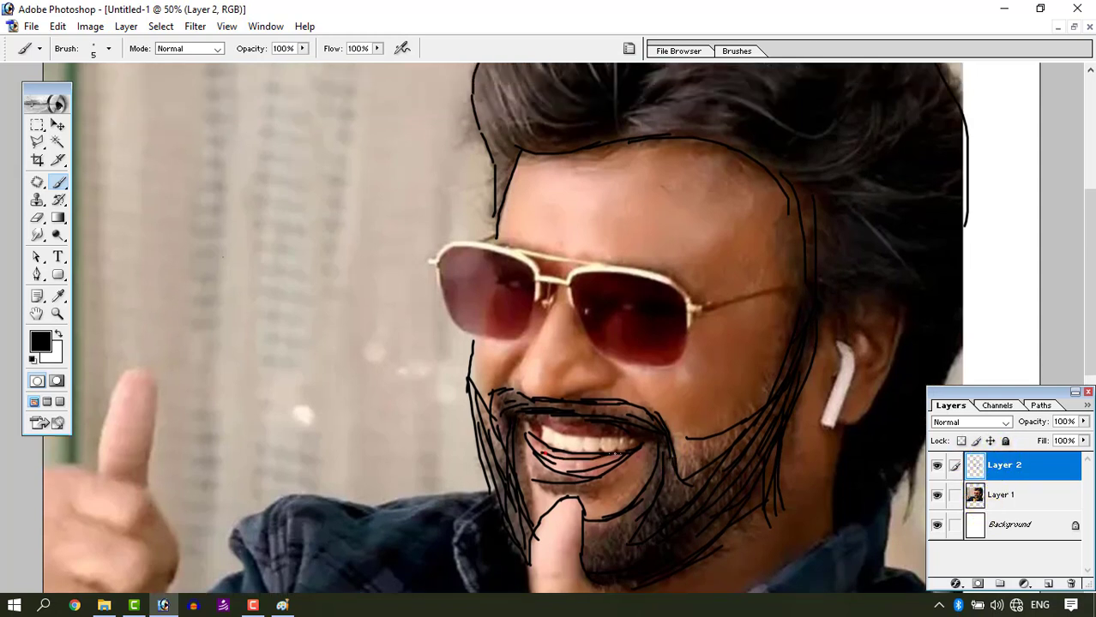
scroll(677, 433, up, 1)
scroll(698, 338, up, 1)
scroll(698, 338, up, 1)
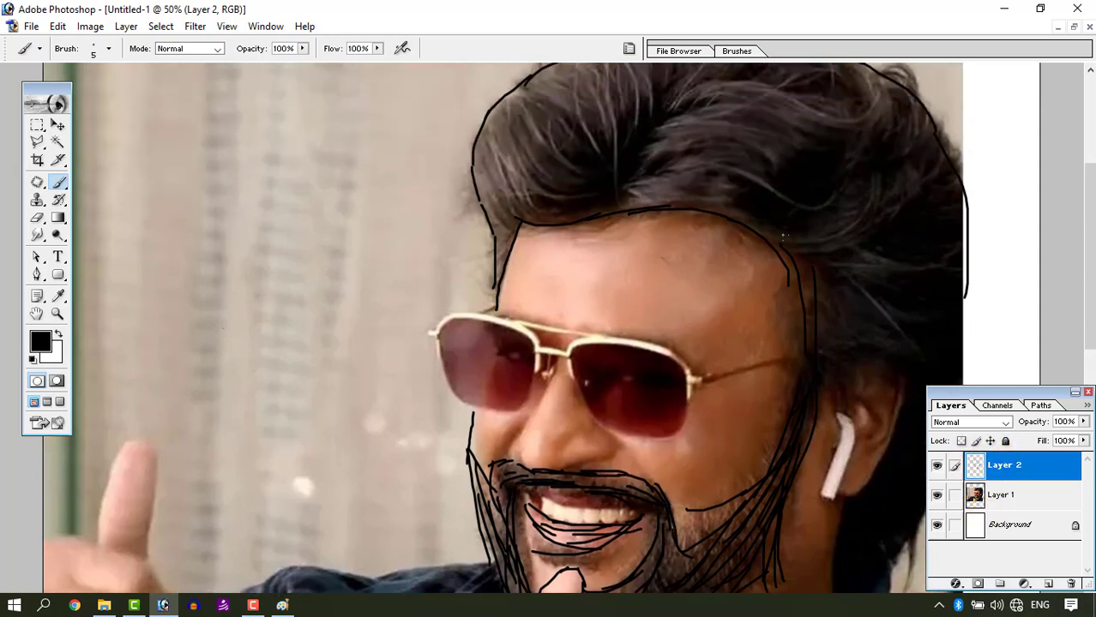
scroll(833, 233, down, 3)
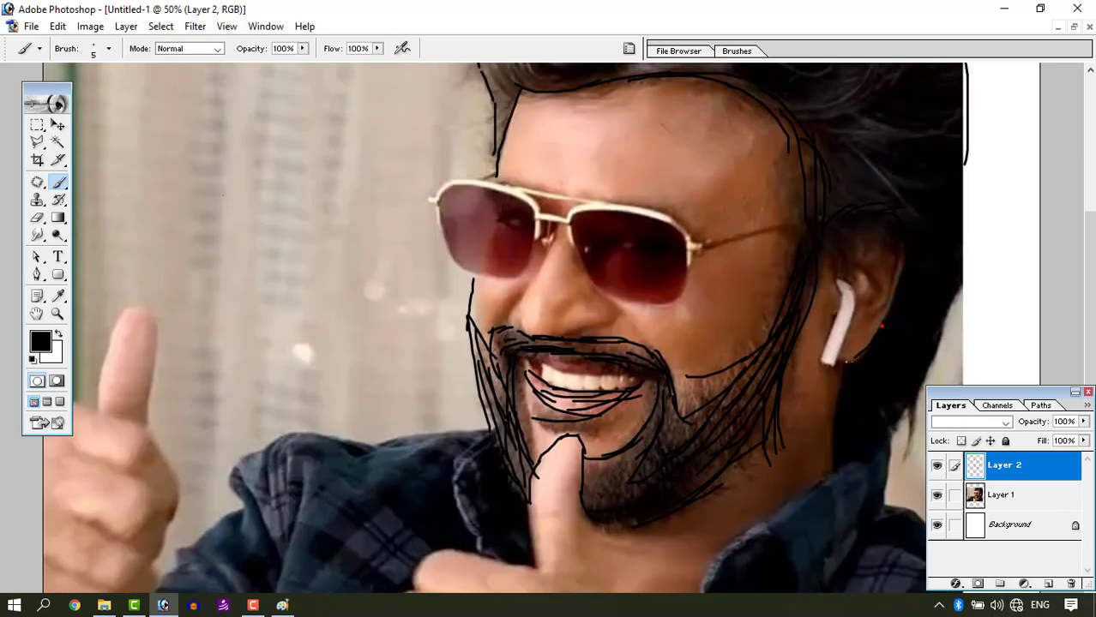
Step: Trace the hair just below the earbud and up the right edge of the hair
drag(840, 361, 873, 346)
scroll(863, 452, down, 1)
drag(966, 144, 947, 247)
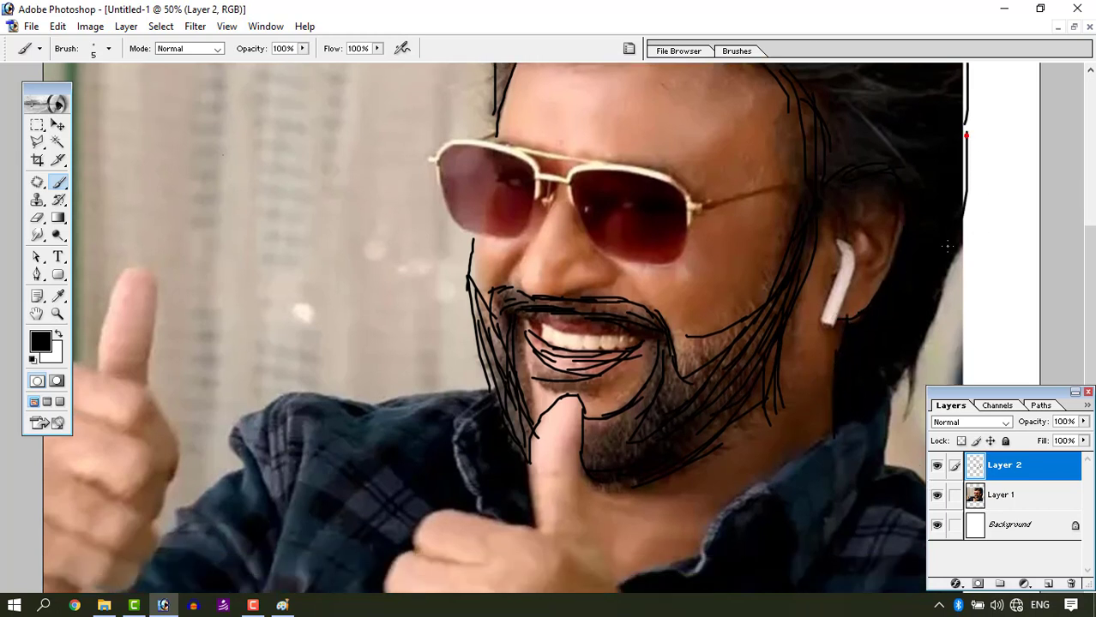
drag(923, 347, 972, 182)
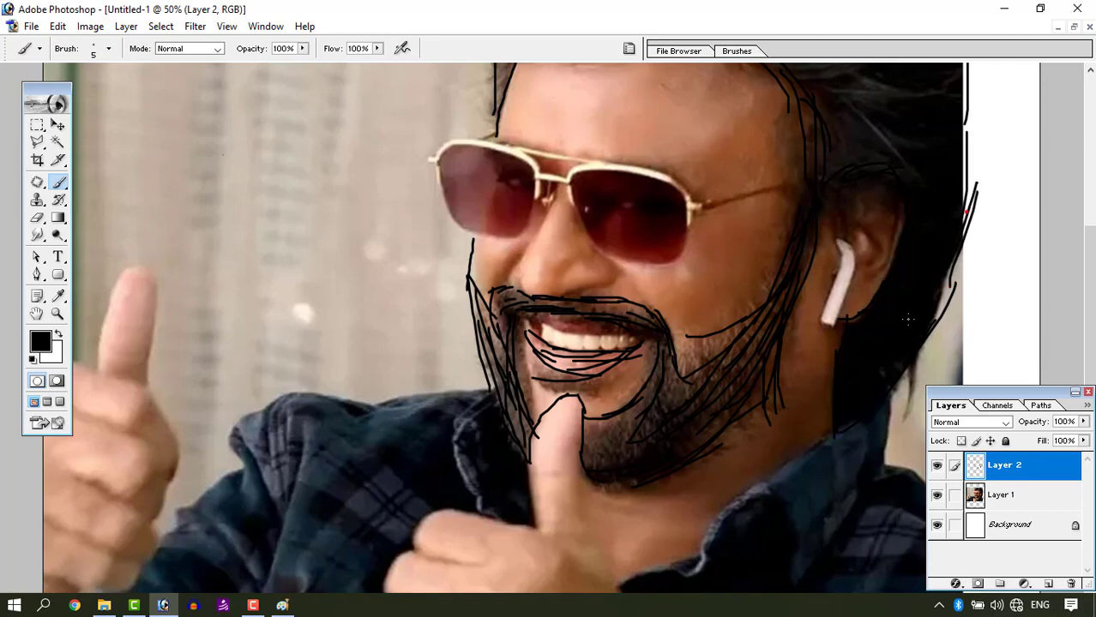
Step: Trace the shirt collar line toward the neck and outline the side of the neck
scroll(913, 243, down, 3)
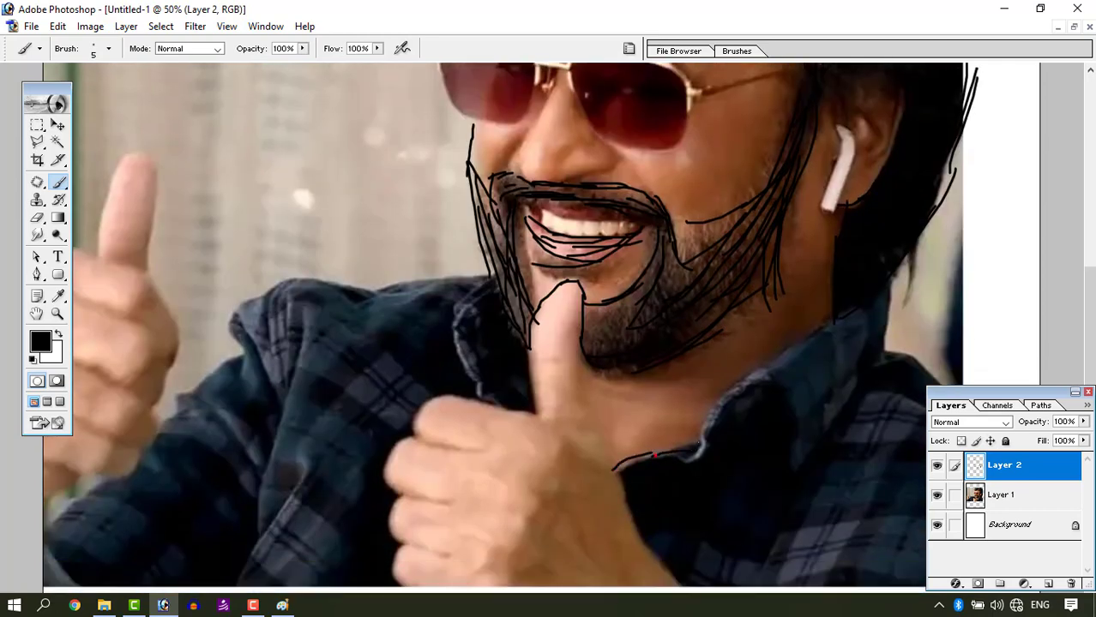
drag(613, 469, 858, 313)
drag(854, 378, 821, 412)
drag(892, 288, 924, 367)
scroll(746, 343, up, 1)
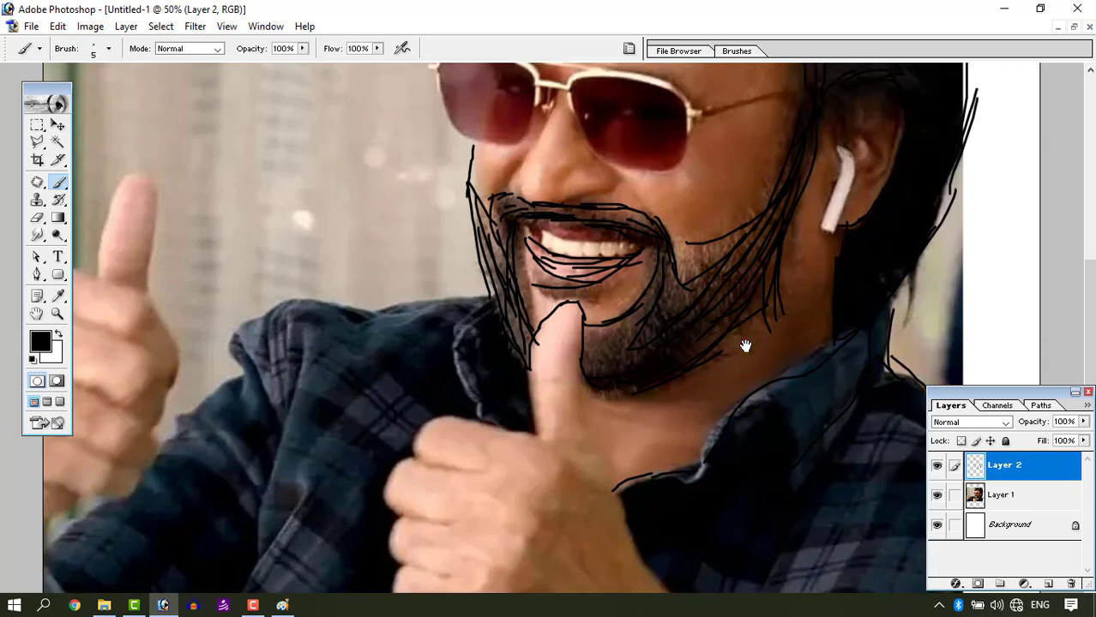
scroll(746, 343, up, 3)
scroll(592, 324, up, 4)
scroll(591, 324, up, 2)
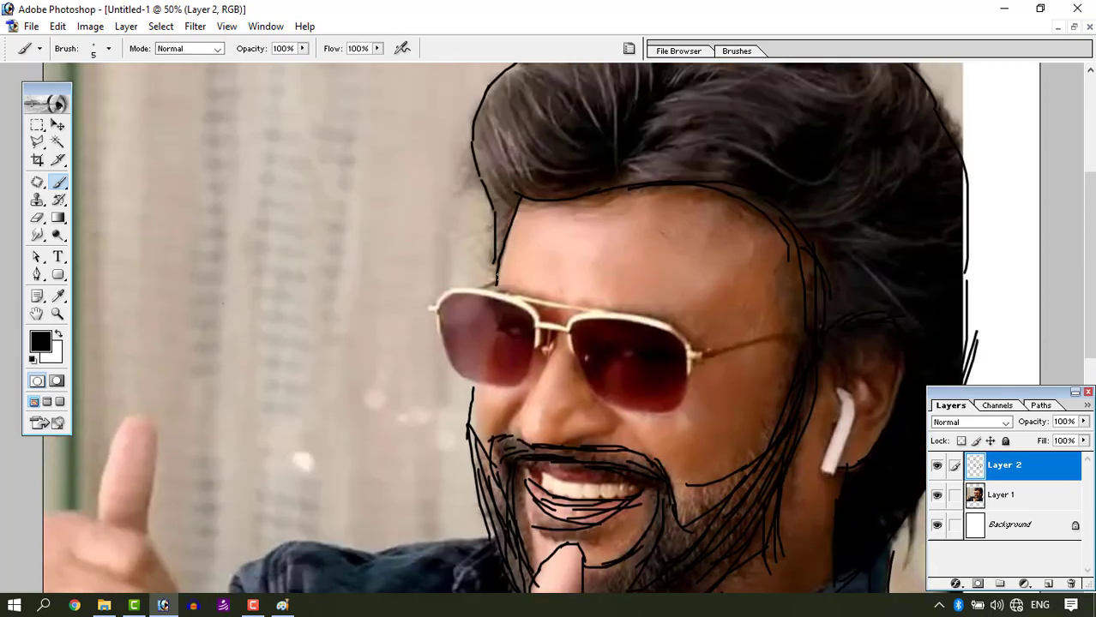
Step: Outline the top and edges of the left sunglasses lens and the bridge
mouse_move(498, 272)
mouse_down()
mouse_move(461, 293)
mouse_move(445, 322)
mouse_move(515, 380)
mouse_move(540, 378)
mouse_up()
mouse_move(442, 292)
mouse_down()
mouse_move(494, 292)
mouse_move(538, 343)
mouse_move(538, 382)
mouse_up()
mouse_move(532, 299)
mouse_down()
mouse_move(590, 304)
mouse_move(571, 326)
mouse_move(592, 393)
mouse_move(612, 408)
mouse_up()
Step: Trace the right lens, the temple arm and short lines beside the earphone
drag(659, 324, 591, 314)
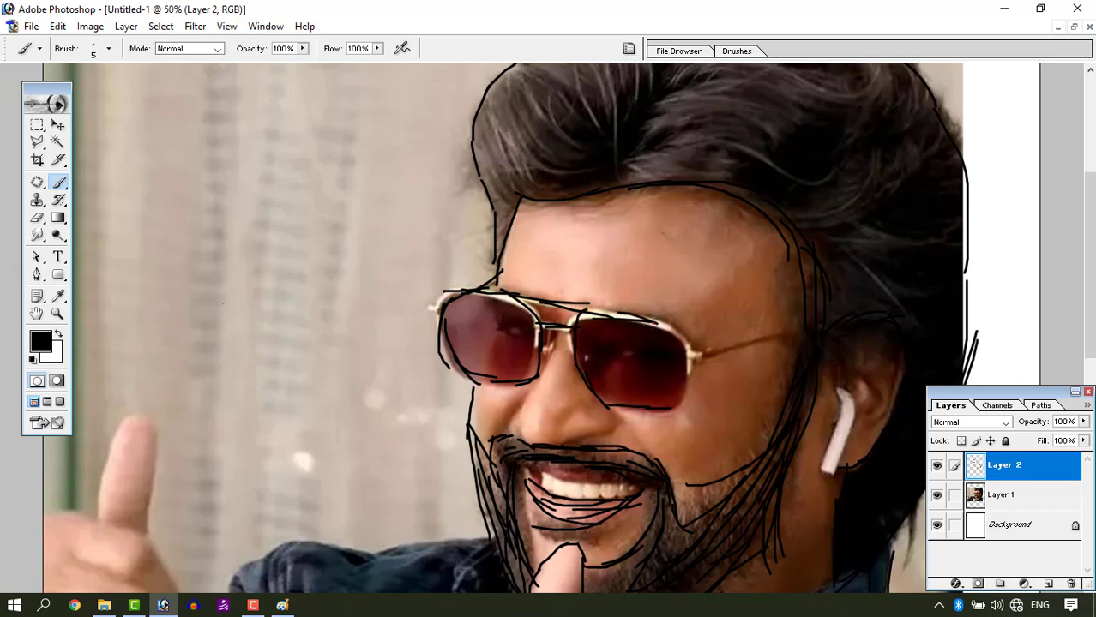
mouse_move(682, 341)
mouse_down()
mouse_move(687, 375)
mouse_move(645, 408)
mouse_move(738, 346)
mouse_move(799, 326)
mouse_up()
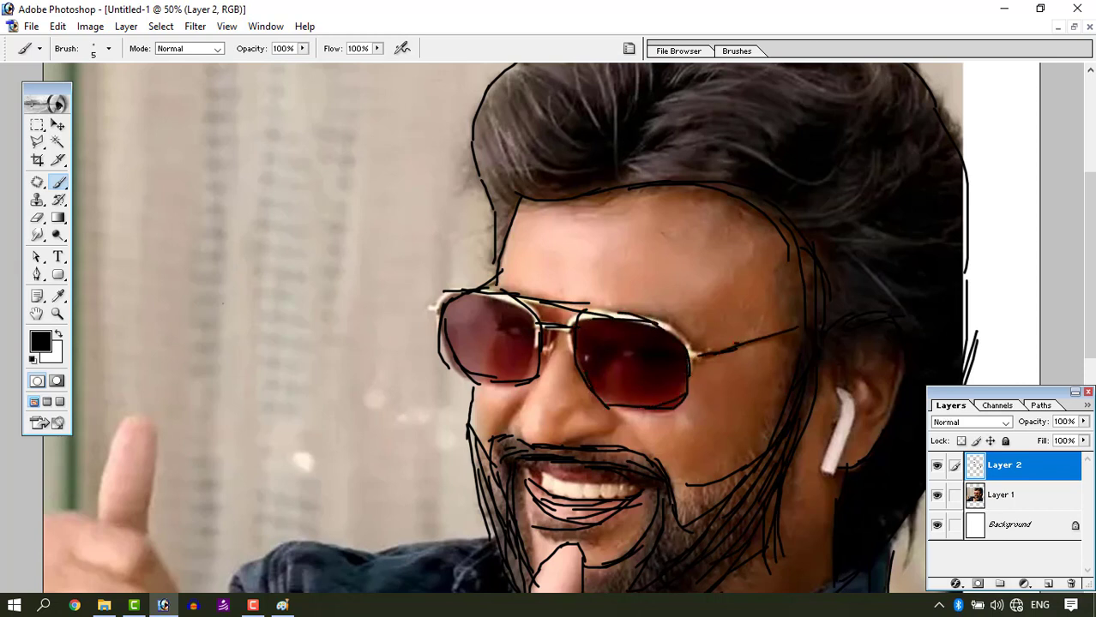
drag(785, 251, 787, 324)
scroll(791, 386, down, 3)
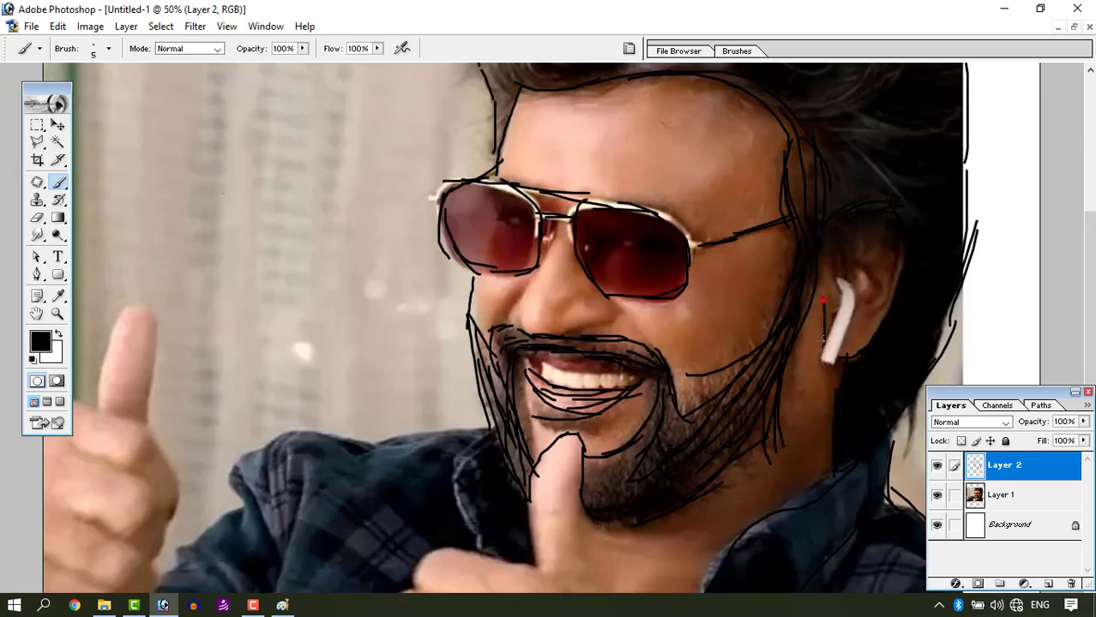
drag(821, 344, 834, 373)
scroll(849, 360, down, 3)
Step: Trace the shirt collar and the left shoulder edge of the shirt
scroll(830, 395, down, 3)
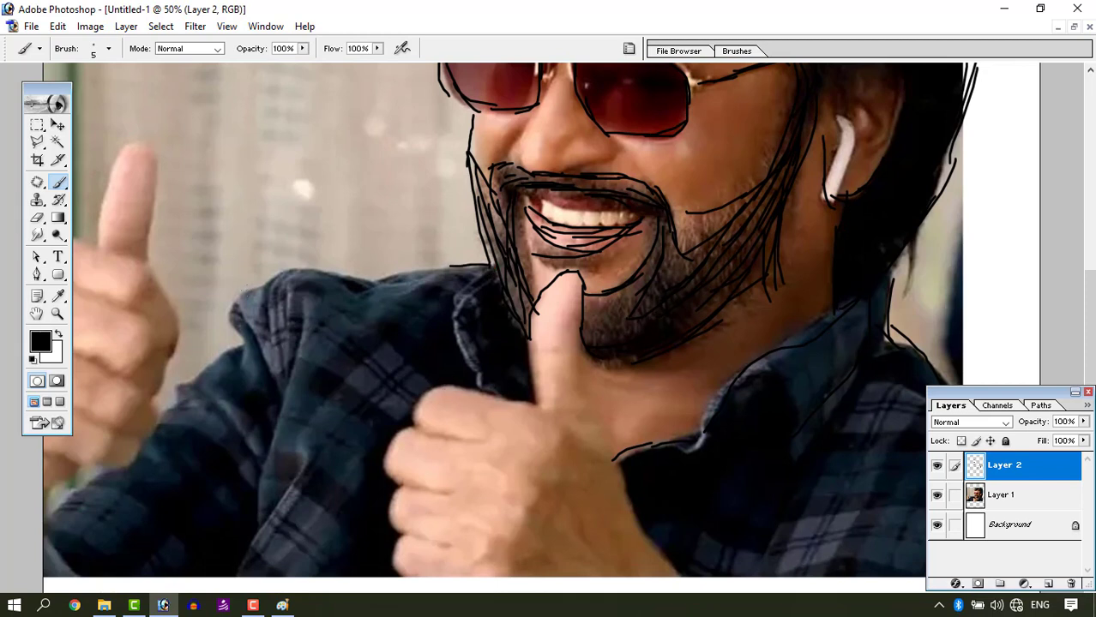
mouse_move(243, 334)
mouse_down()
mouse_move(390, 255)
mouse_move(226, 314)
mouse_up()
drag(163, 426, 224, 360)
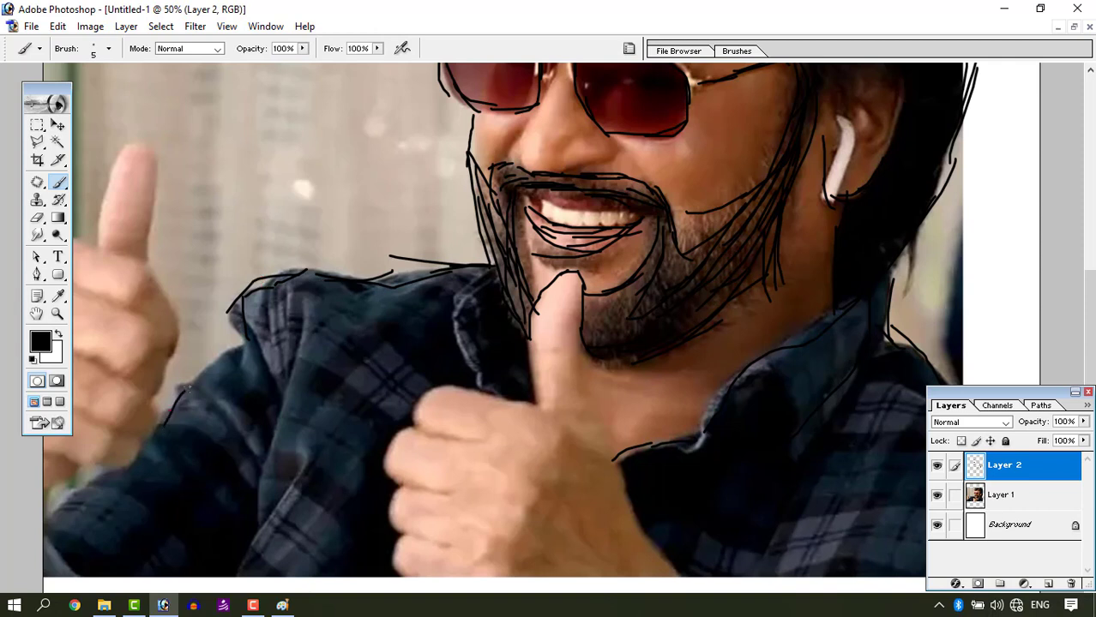
drag(255, 310, 228, 359)
scroll(257, 406, down, 3)
drag(204, 310, 74, 451)
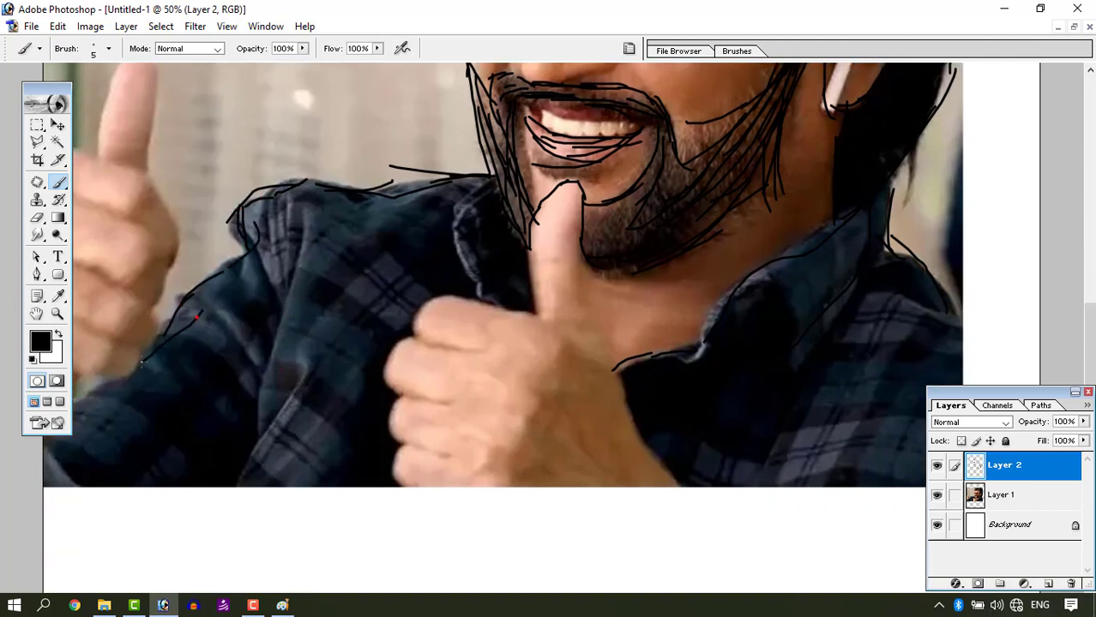
Step: Draw long horizontal lines along the photo's bottom edge
drag(261, 465, 503, 459)
drag(303, 471, 683, 482)
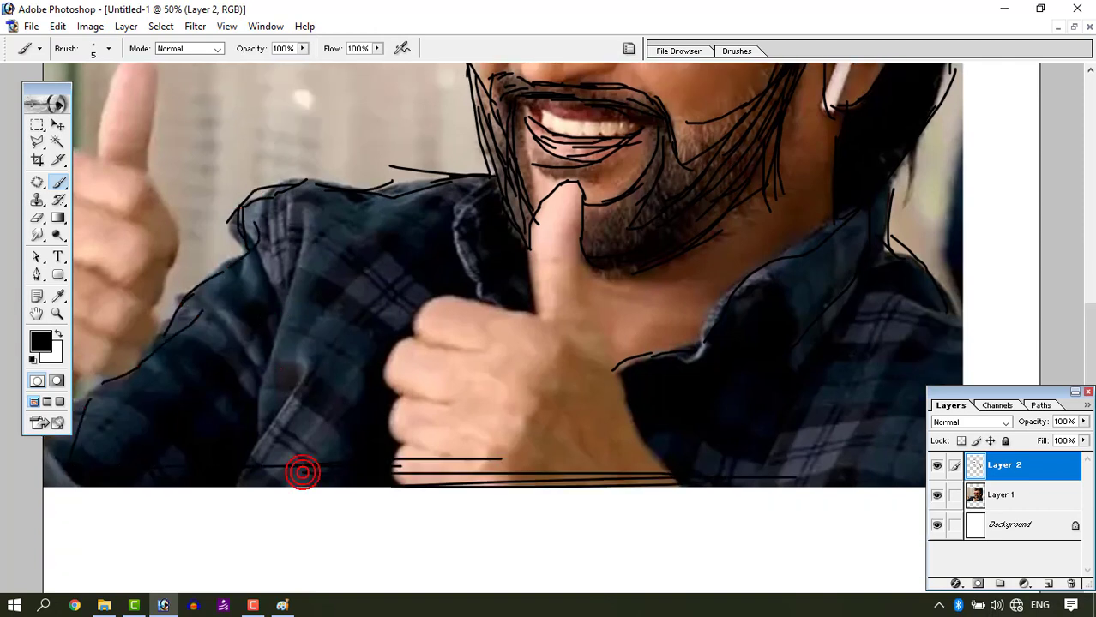
drag(562, 485, 828, 476)
drag(699, 494, 925, 463)
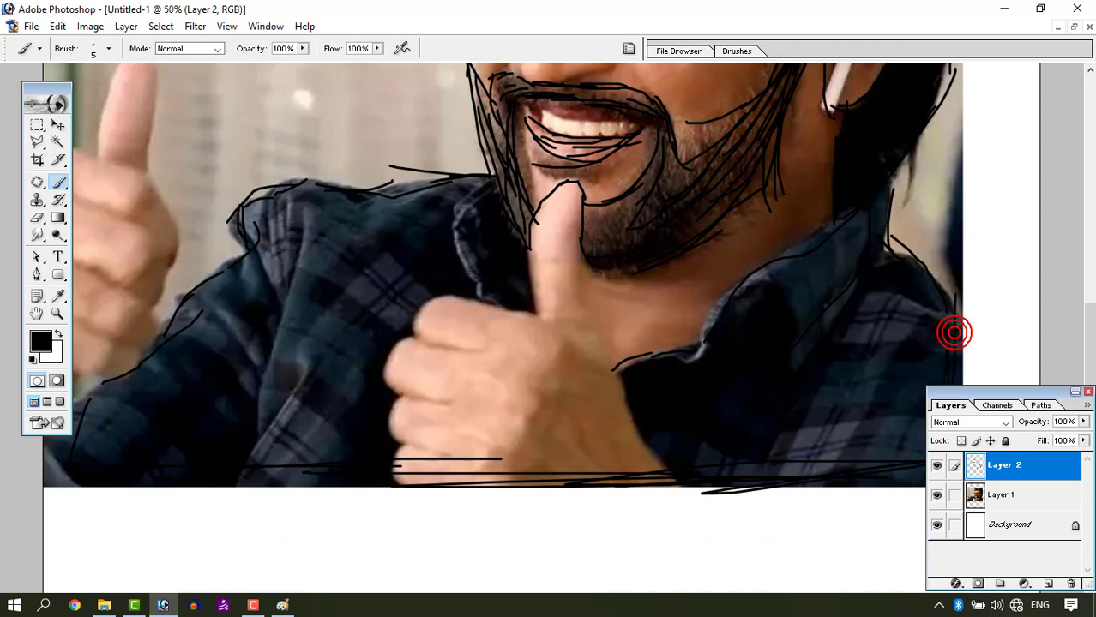
drag(824, 473, 413, 478)
Step: Outline the knuckles, left edge and thumb of the thumbs-up hand
mouse_move(459, 302)
mouse_down()
mouse_move(420, 336)
mouse_move(475, 350)
mouse_up()
mouse_move(400, 340)
mouse_down()
mouse_move(384, 376)
mouse_move(432, 403)
mouse_up()
mouse_move(425, 401)
mouse_down()
mouse_move(395, 402)
mouse_move(437, 460)
mouse_up()
click(386, 493)
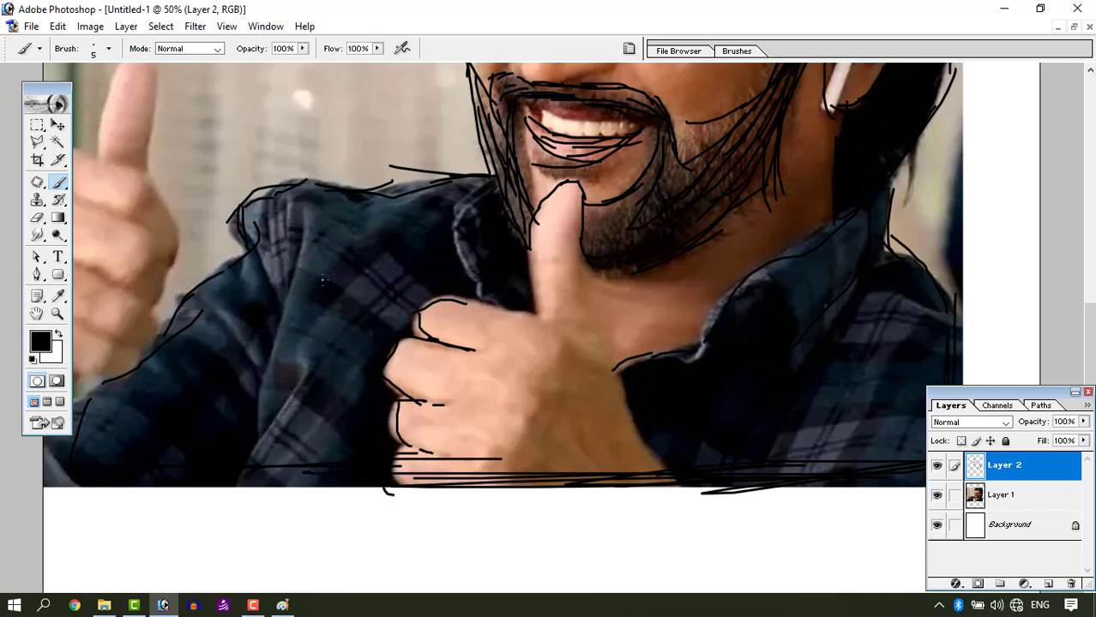
scroll(514, 386, up, 3)
scroll(514, 385, up, 1)
mouse_move(541, 456)
mouse_down()
mouse_move(542, 408)
mouse_move(611, 511)
mouse_up()
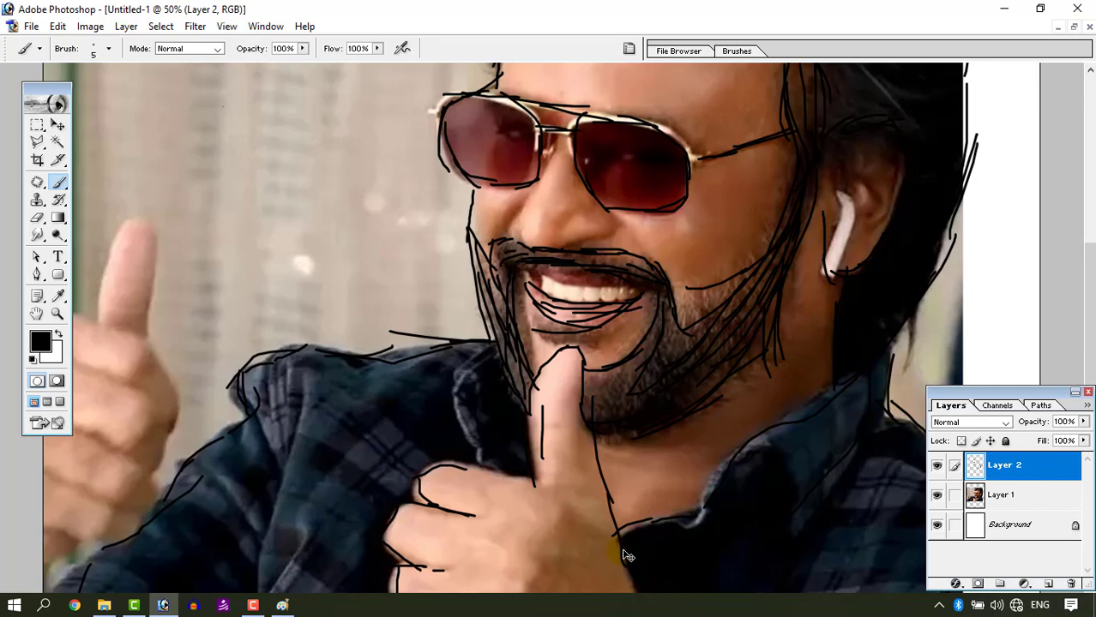
Step: Zoom out to the whole image and hide Layer 1, leaving the tracing alone on white
key(ctrl+minus)
drag(719, 340, 718, 433)
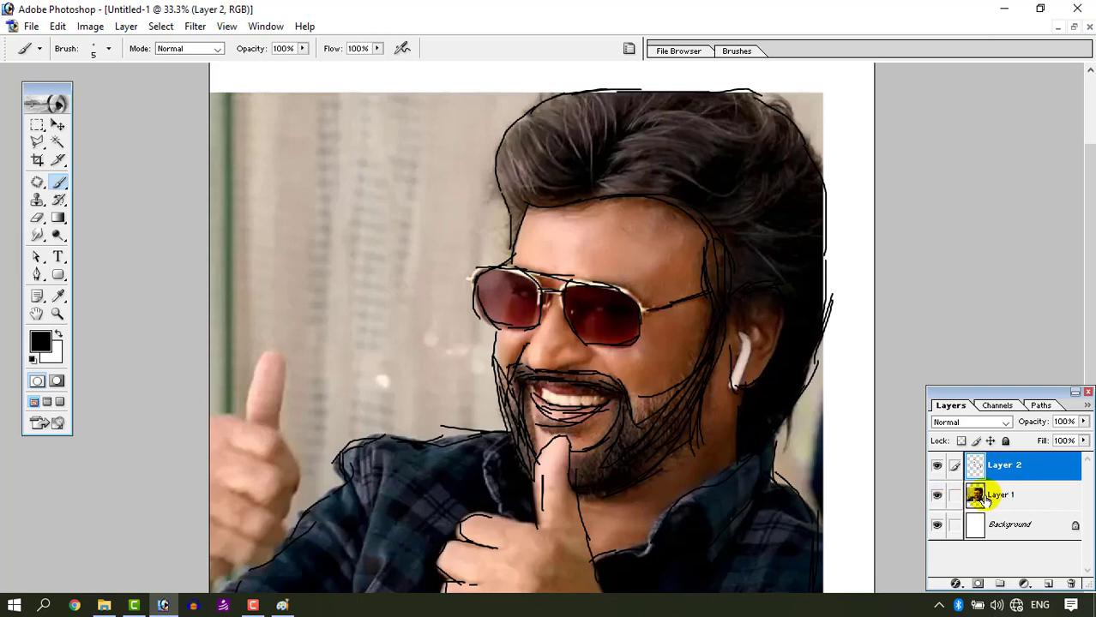
click(936, 497)
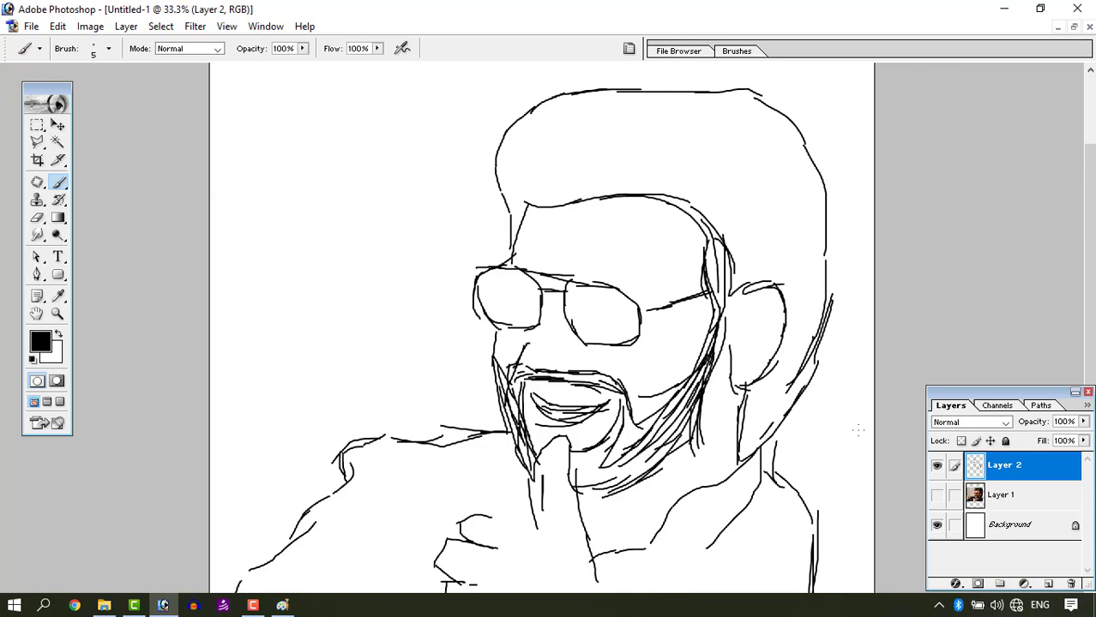
Step: Open the orange-turban photo and 1gsp.jpg from the recent files list
click(31, 26)
mouse_move(74, 116)
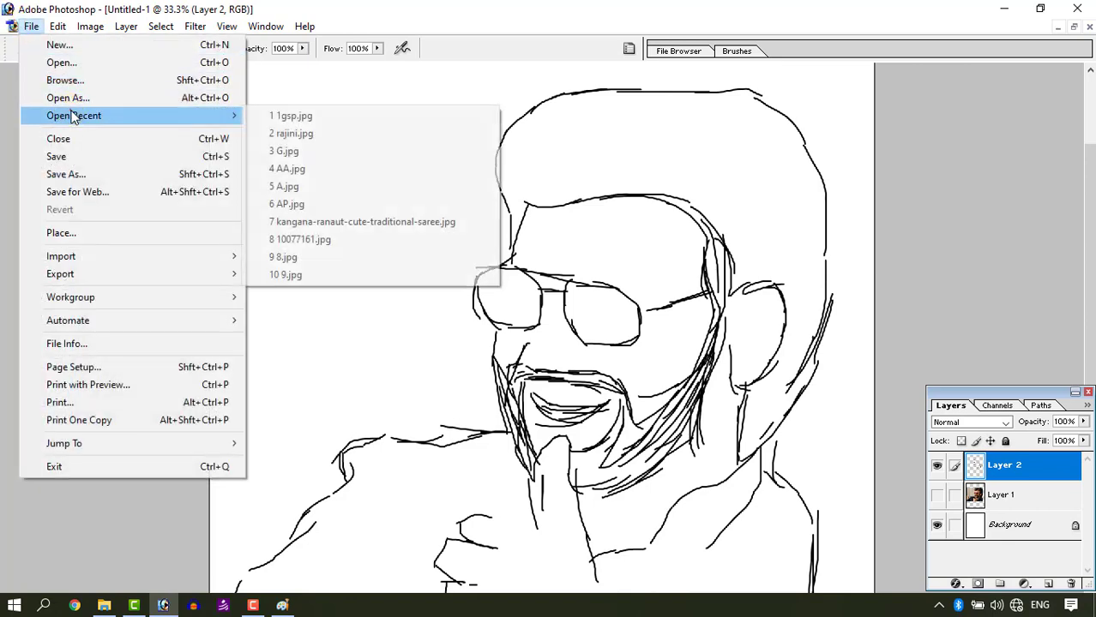
click(296, 134)
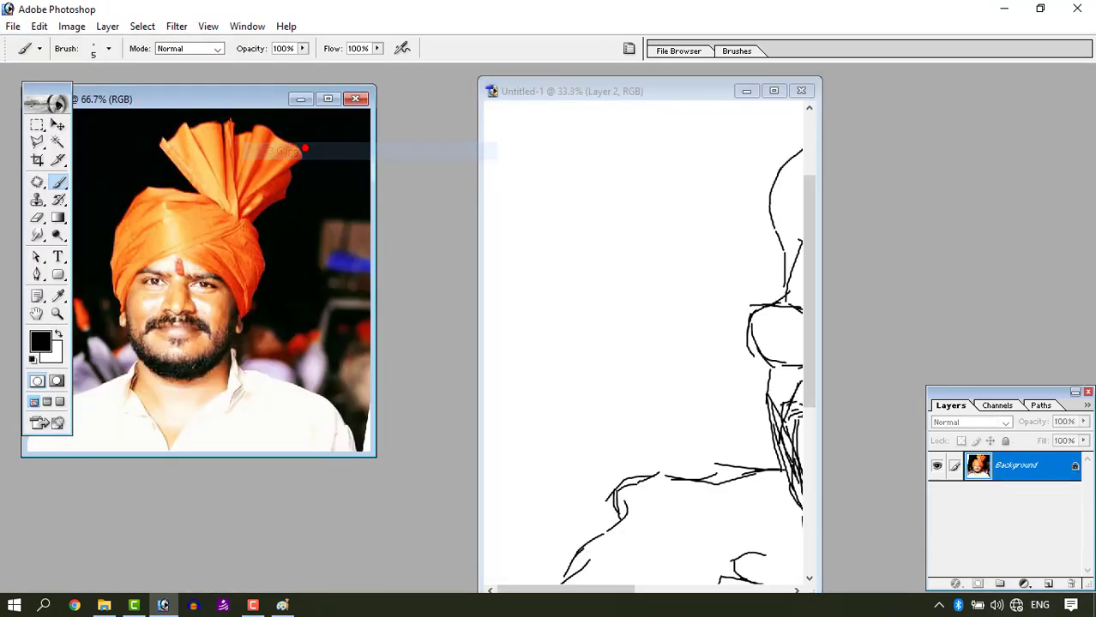
click(13, 26)
mouse_move(54, 115)
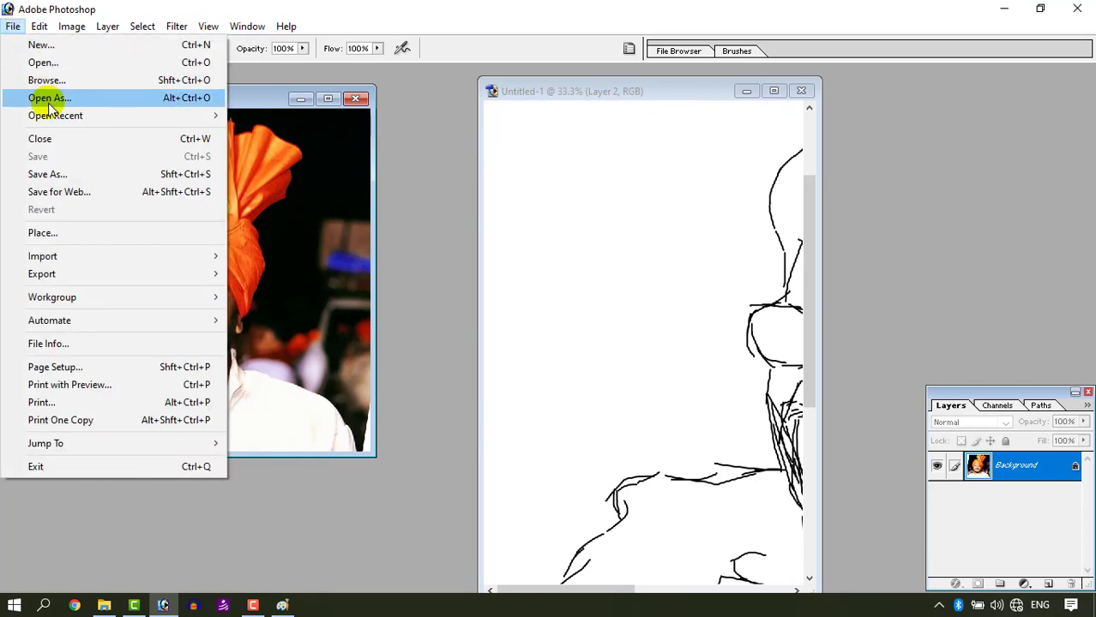
click(293, 134)
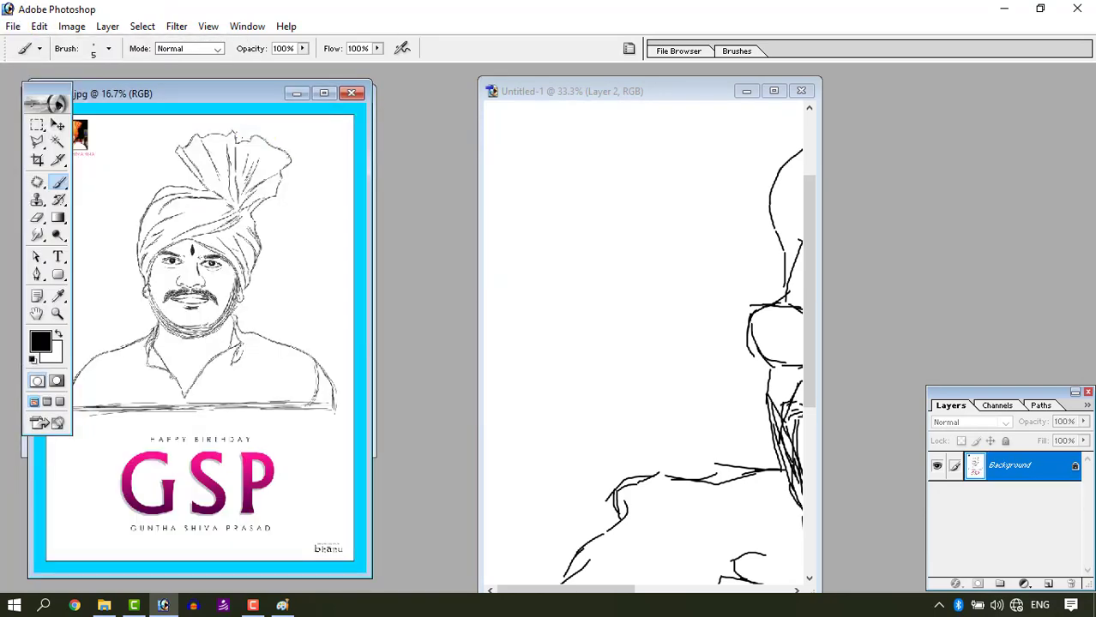
Step: Enlarge the 1gsp.jpg window at 50% zoom, positioned to reveal the turban photo
drag(168, 96, 801, 114)
key(ctrl+plus)
key(ctrl+plus)
key(ctrl+plus)
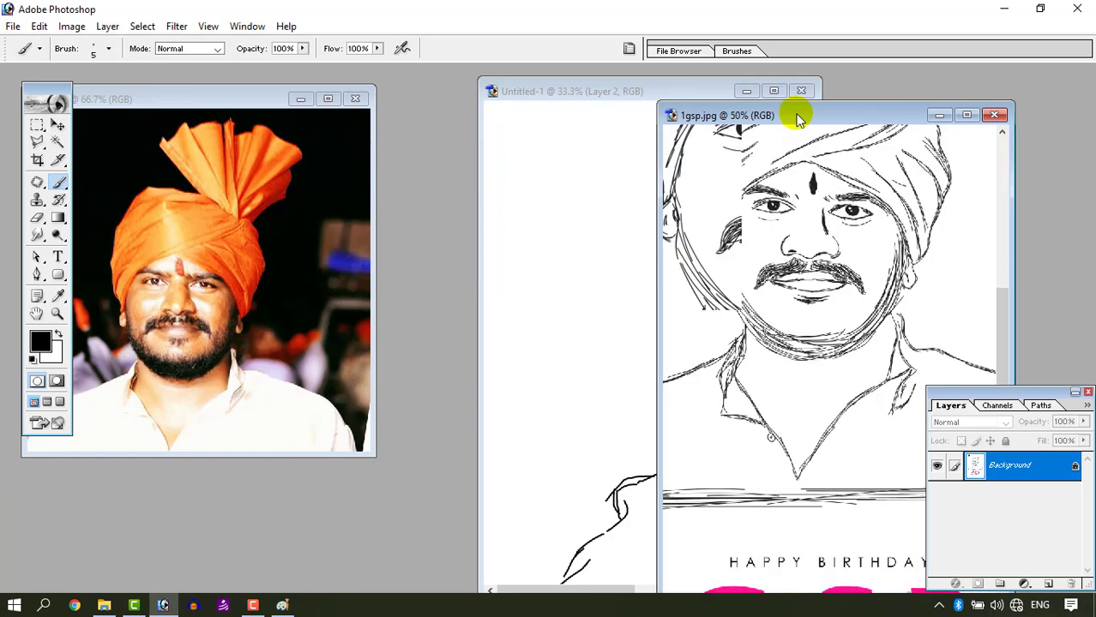
drag(643, 203, 17, 204)
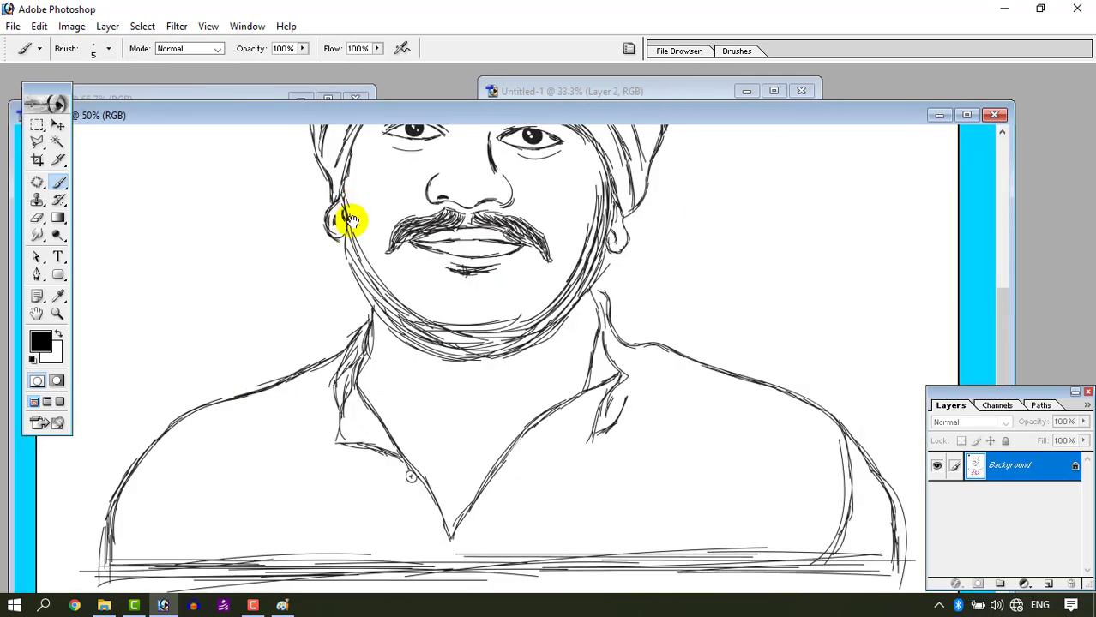
drag(350, 220, 527, 394)
drag(396, 116, 622, 73)
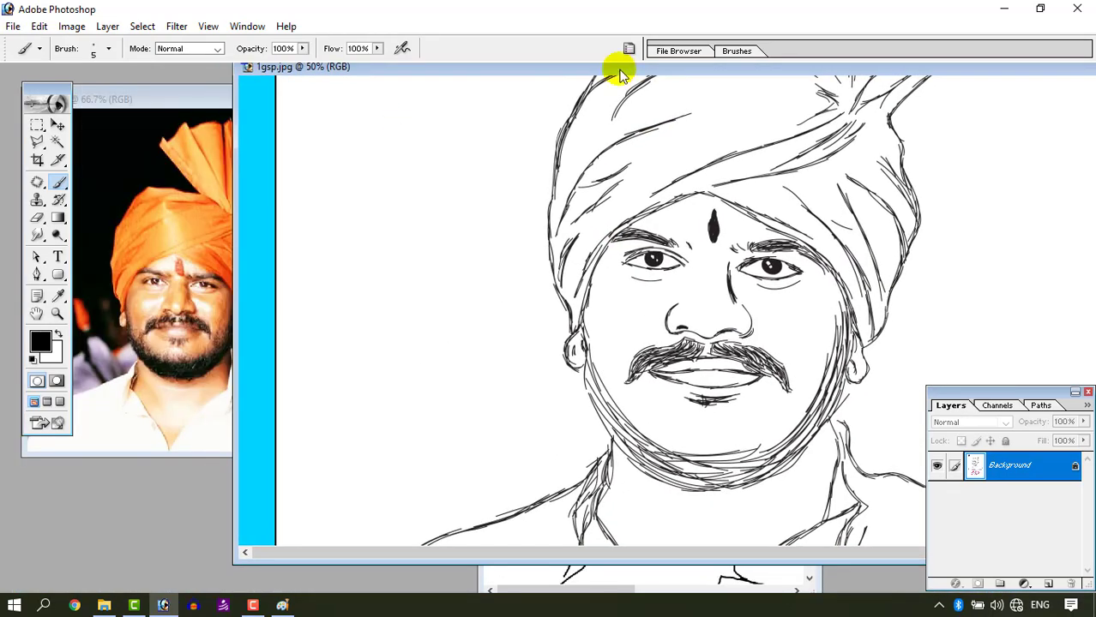
key(ctrl+minus)
key(ctrl+plus)
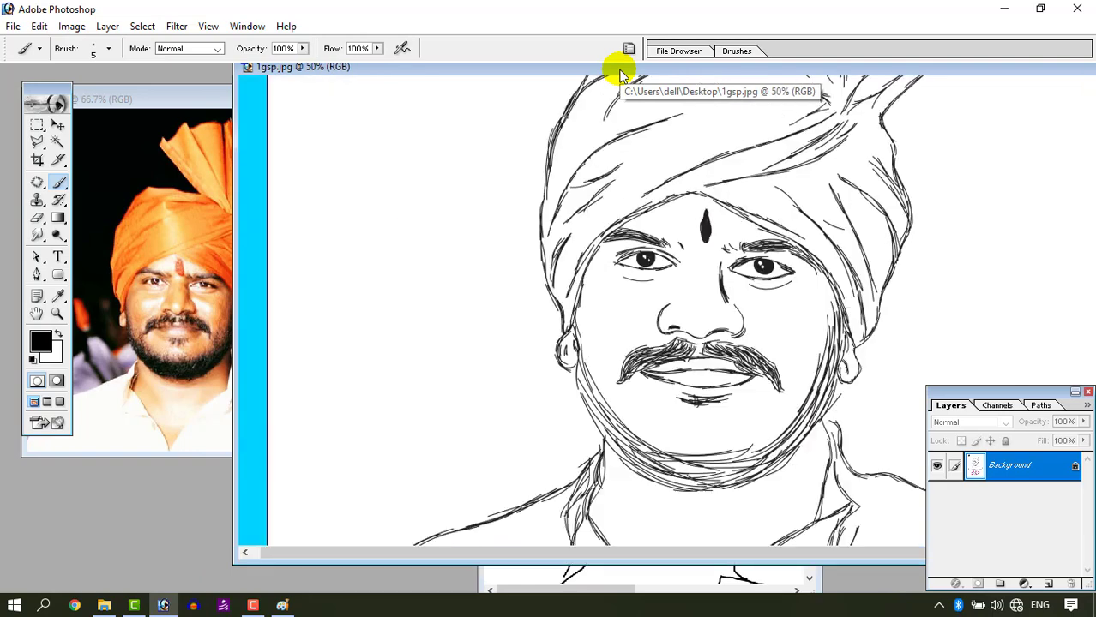
scroll(624, 206, up, 2)
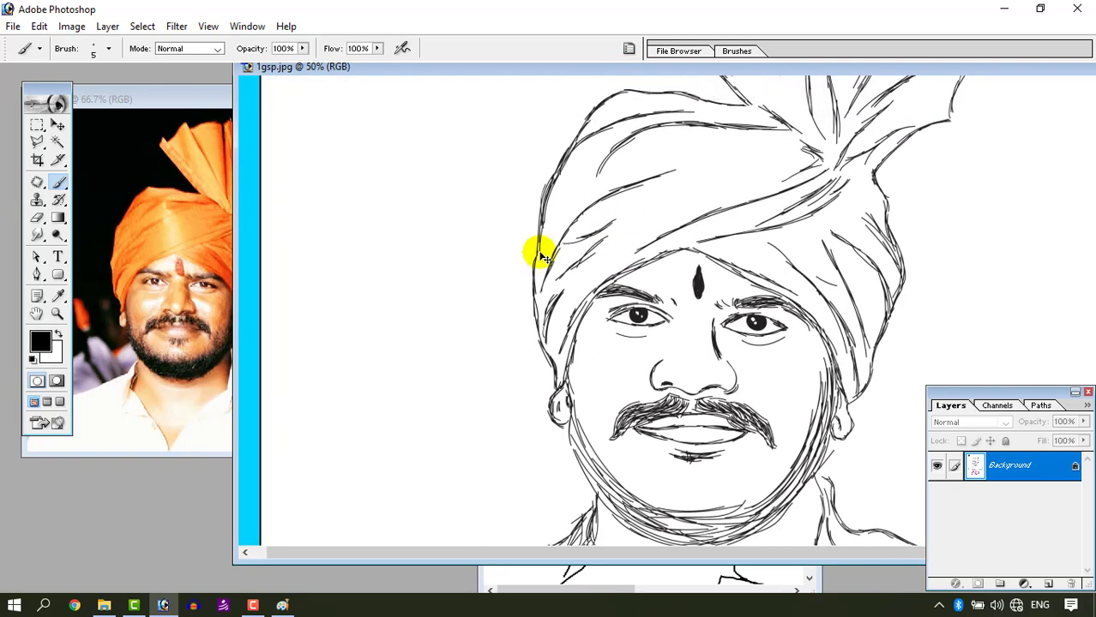
key(ctrl+plus)
key(ctrl+minus)
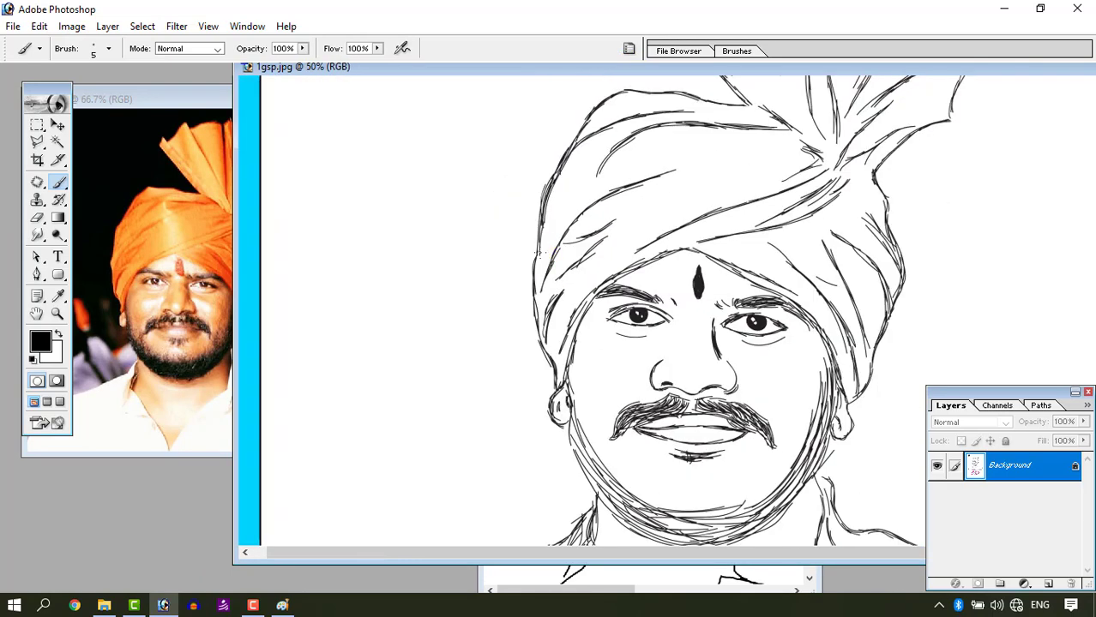
Step: Widen the Untitled-1 window at 25% zoom, then bring 1gsp.jpg back in front near the top
drag(459, 78, 202, 170)
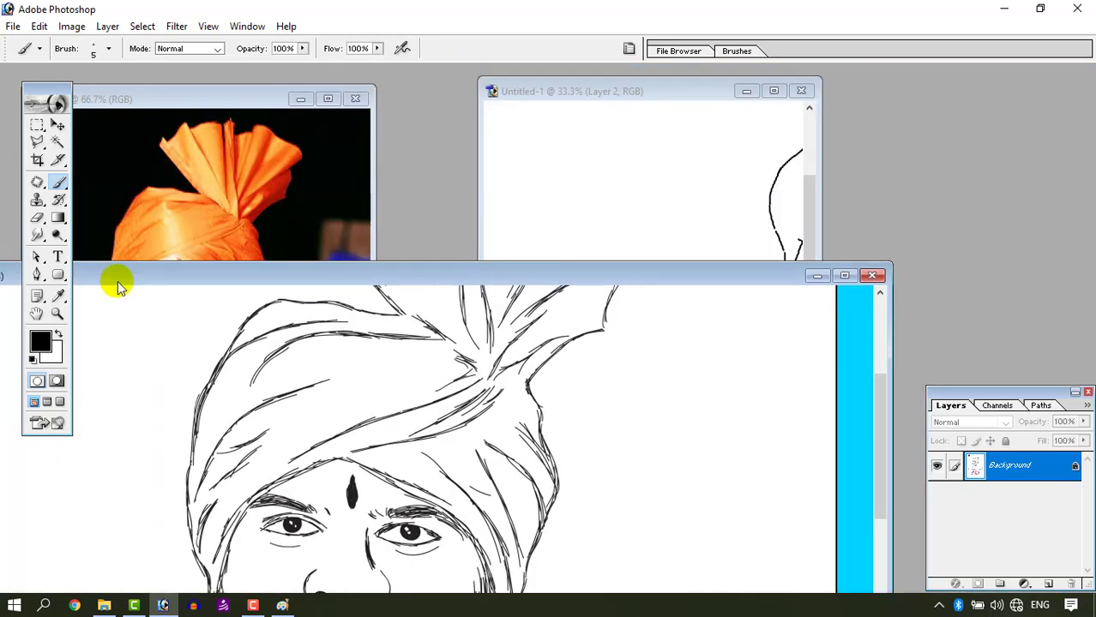
click(637, 120)
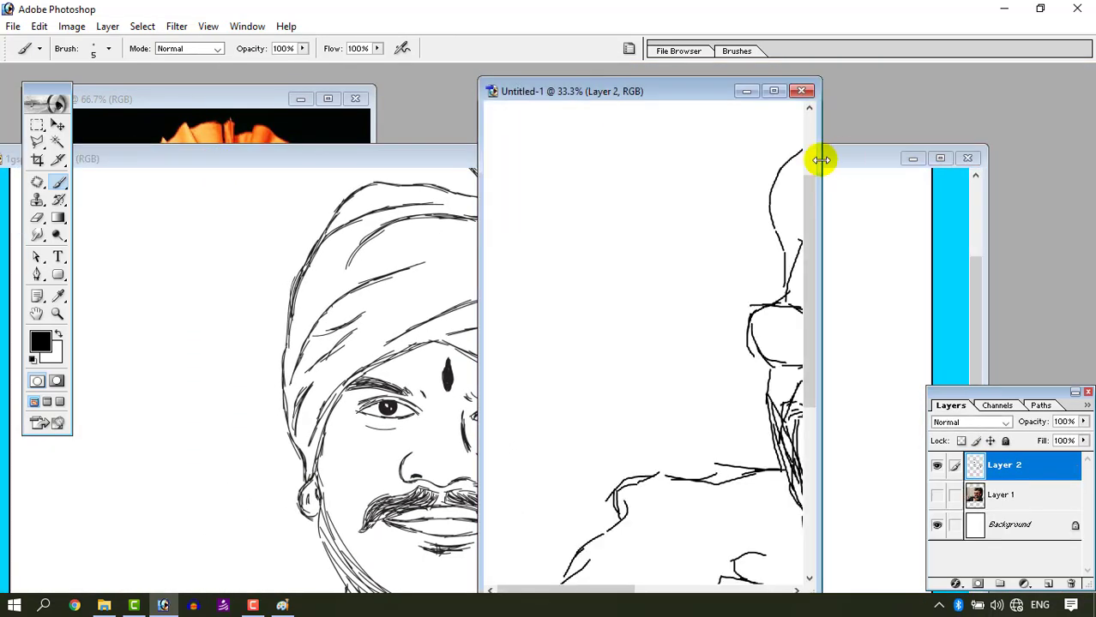
drag(822, 160, 949, 165)
key(ctrl+minus)
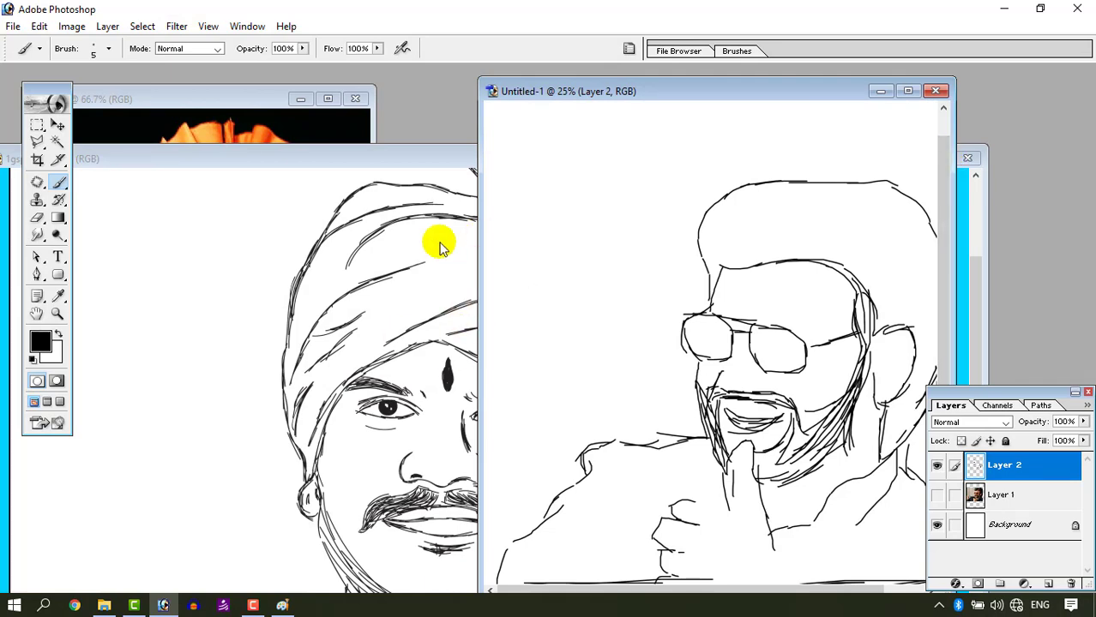
click(428, 164)
drag(428, 165, 471, 92)
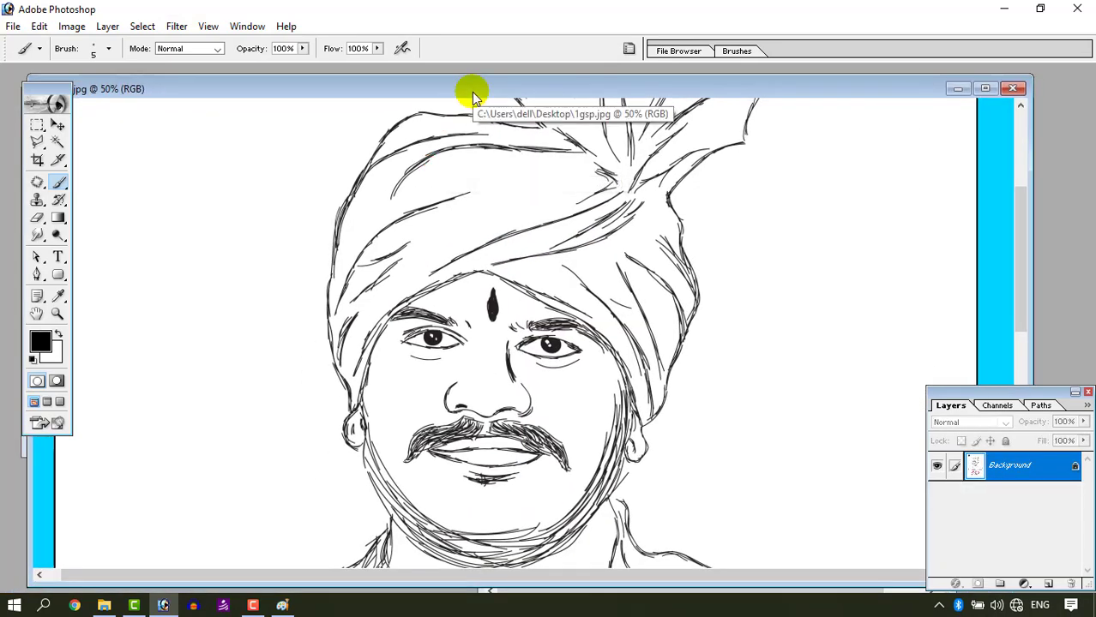